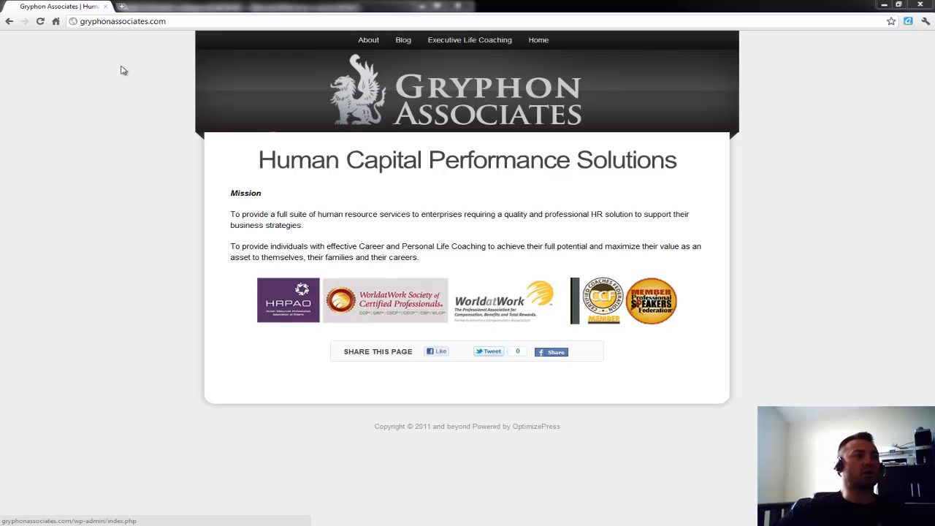
Go to the site's /wp-admin address and log in to the Gryphon Associates Dashboard.
left_click(116, 22)
left_click(128, 22)
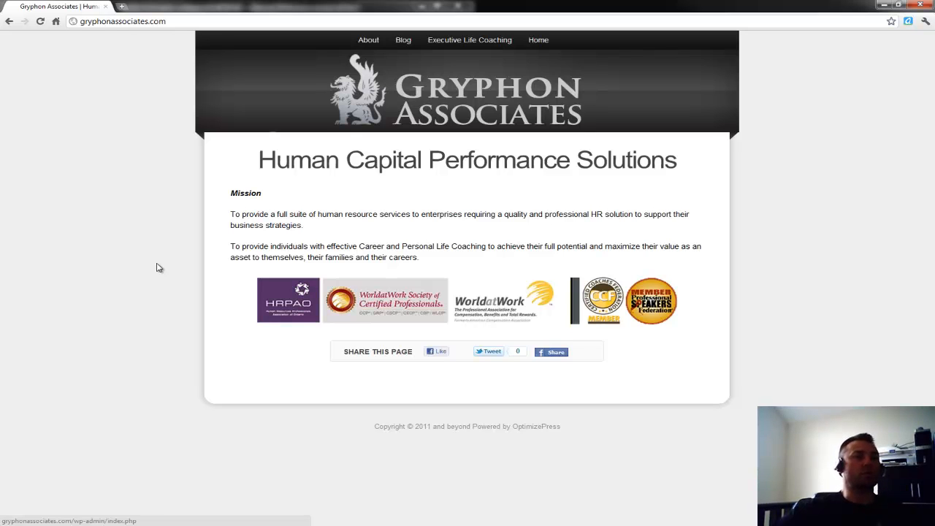
left_click(246, 21)
left_click(245, 21)
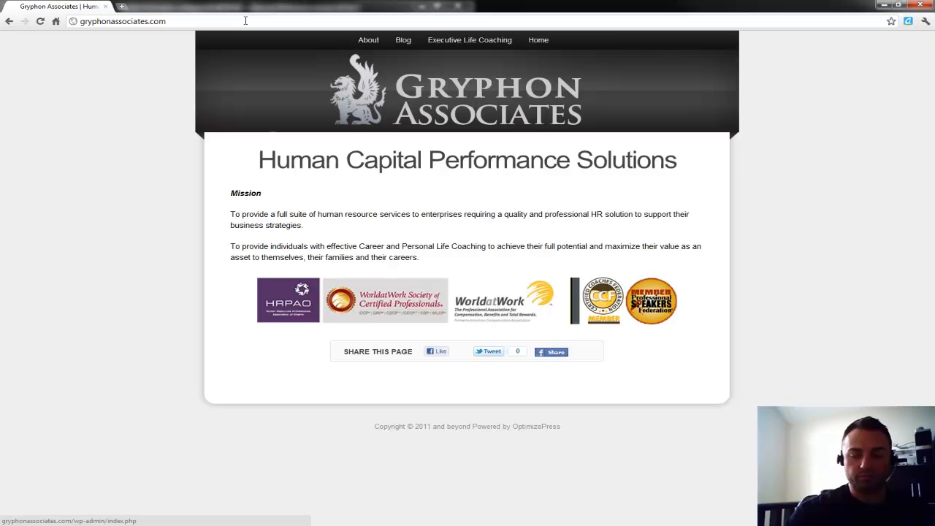
type("/w")
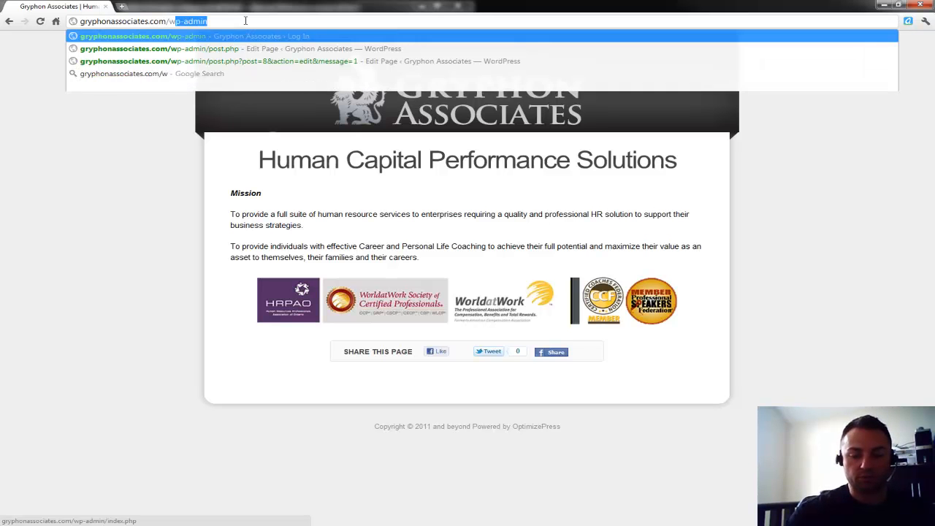
type("p-admin")
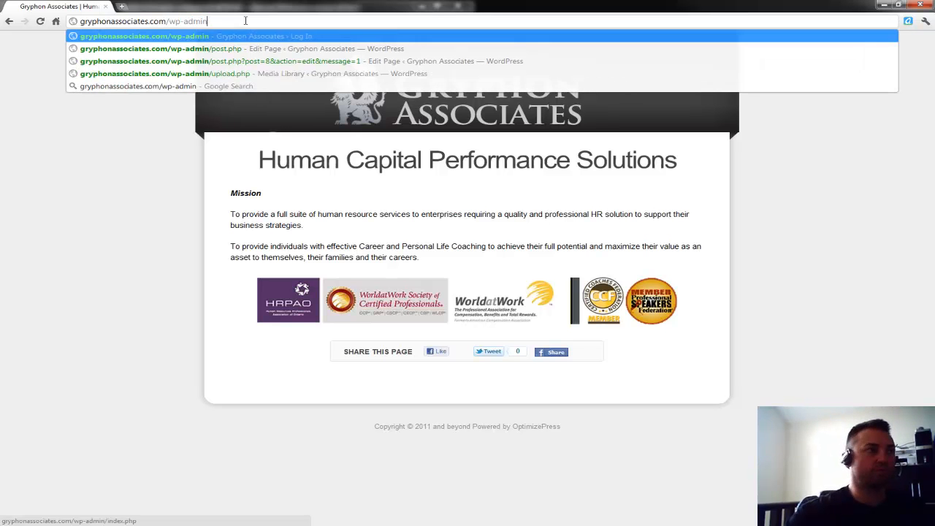
key("Return")
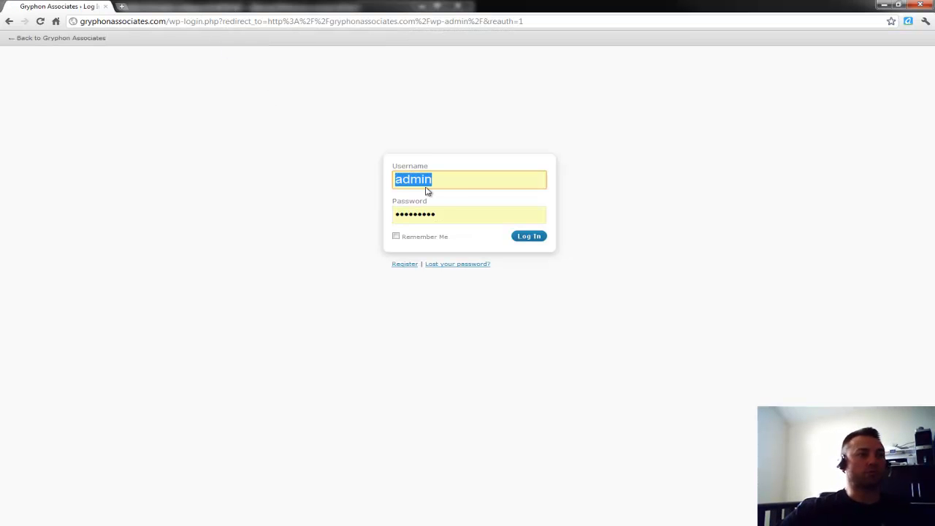
left_click(530, 239)
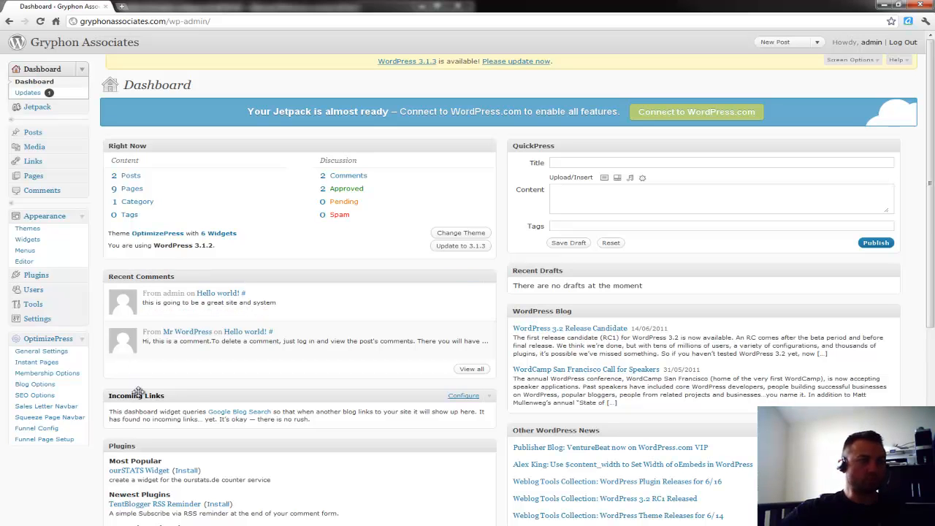
Open the Posts list showing First Post and Hello world!, then start a new post.
scroll(198, 396, "down", 3)
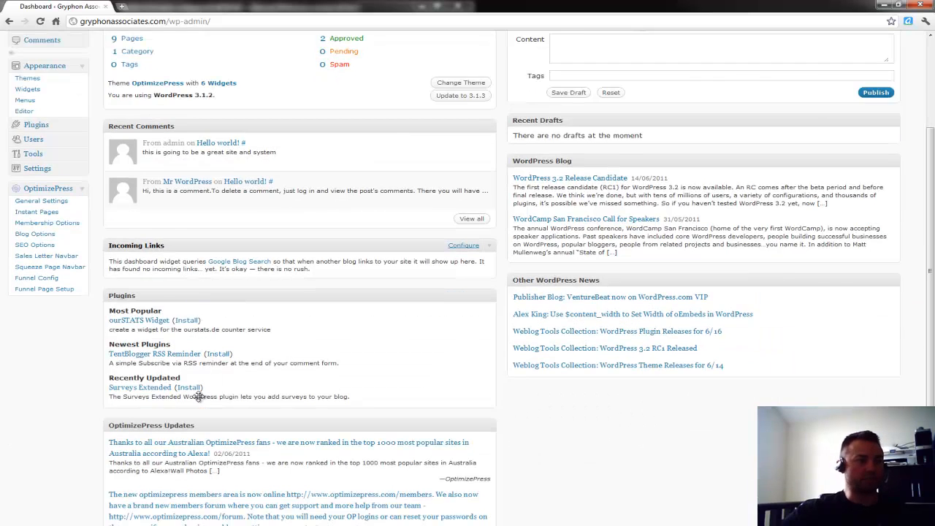
scroll(199, 396, "up", 3)
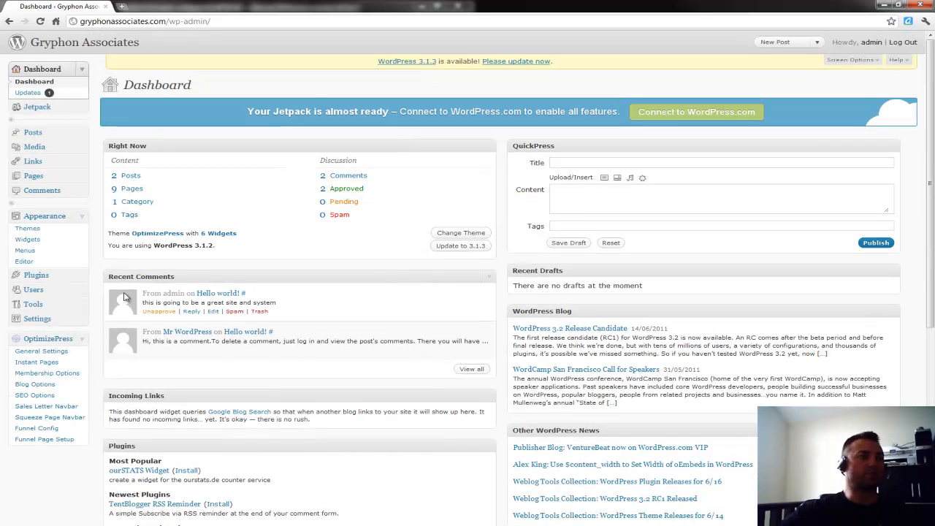
mouse_move(154, 290)
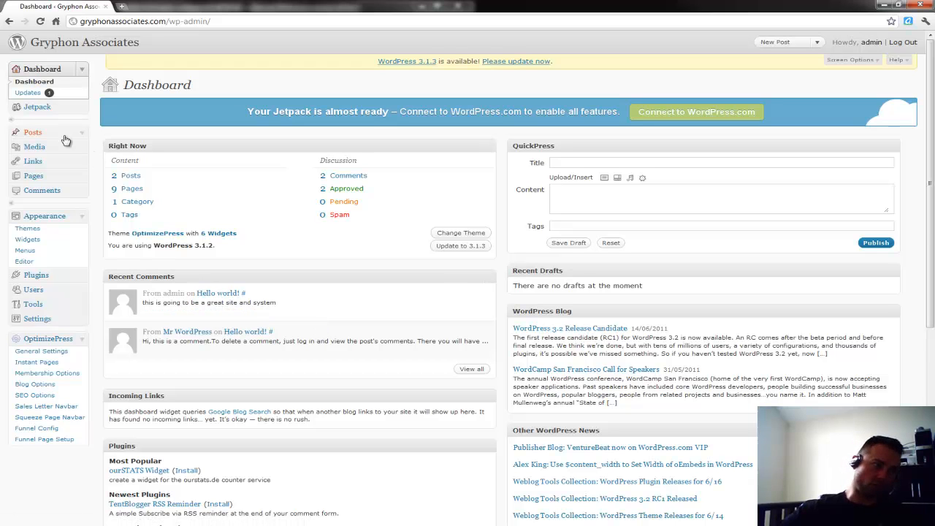
left_click(37, 136)
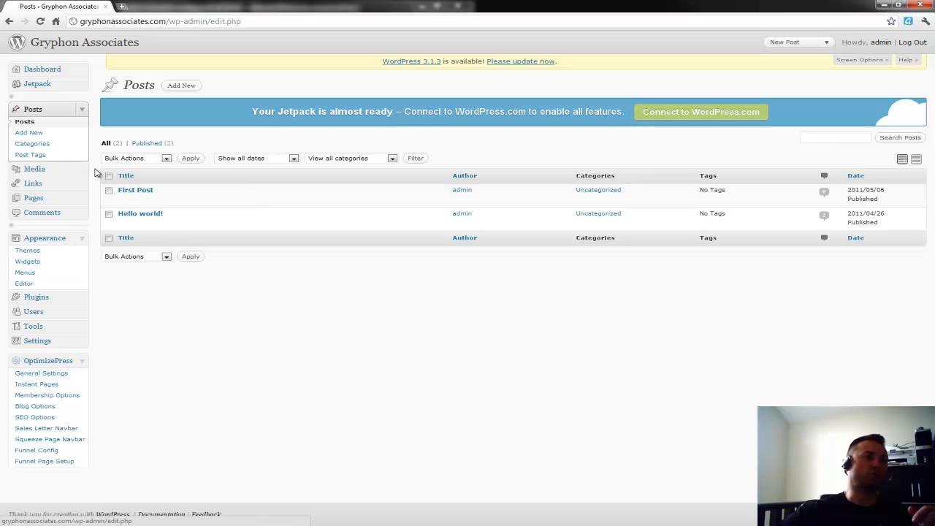
left_click(32, 134)
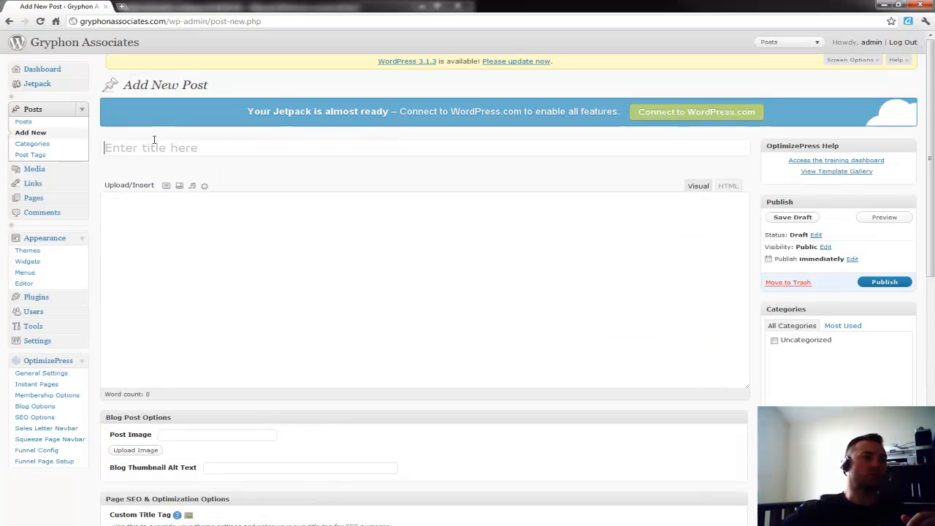
Title the new post 'Mike's demo Post' and type a line of placeholder text in the body.
left_click(153, 150)
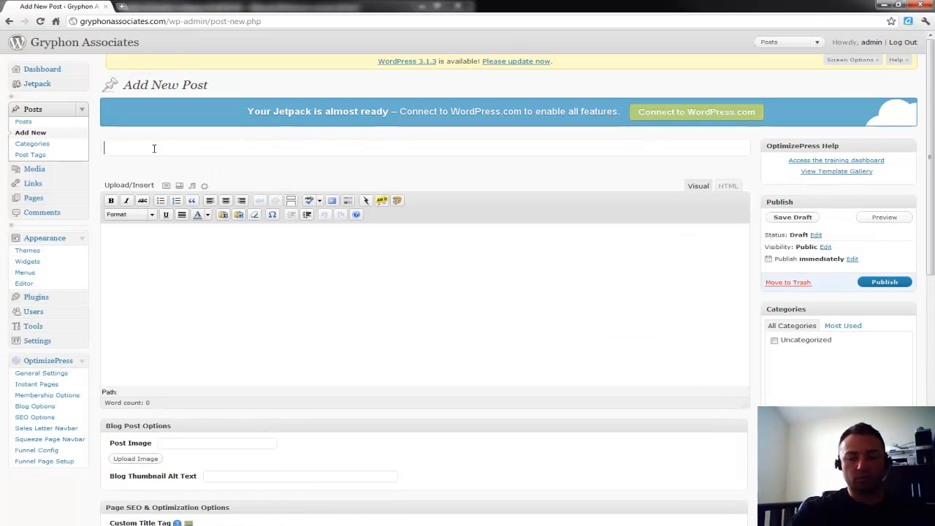
type("Mike")
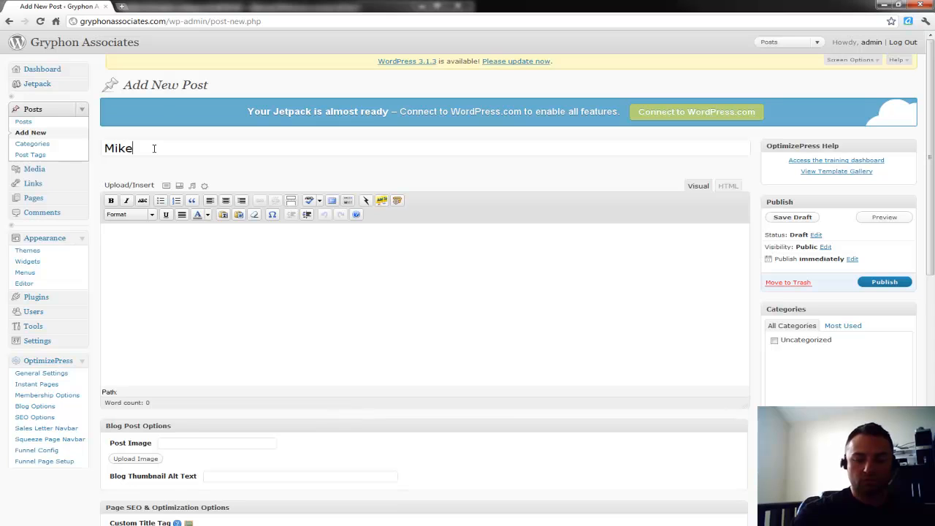
key("BackSpace")
key("BackSpace")
key("BackSpace")
key("BackSpace")
type("Mike's demo Post")
key("Tab")
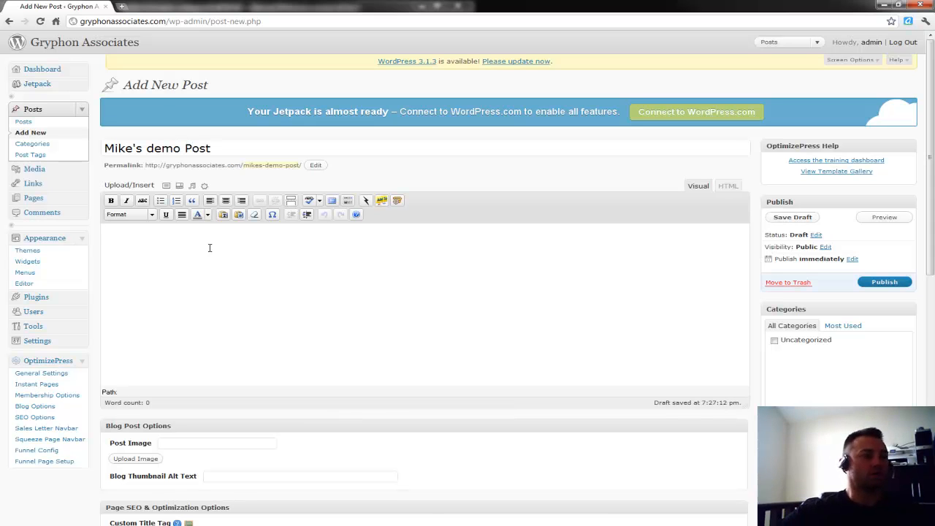
type("apoishgaq8-ghvonaopvn agfp9hnPUVOBQW79BVHNPdov W")
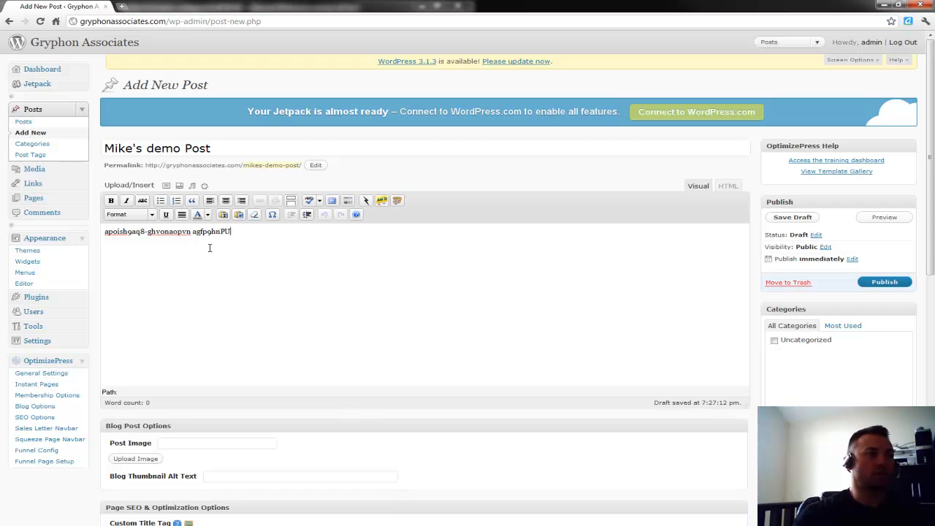
Remove the stray '-EF9H' suffix that landed at the end of the title.
key("shift+Tab")
type("-EF9H")
key("Tab")
scroll(208, 248, "down", 6)
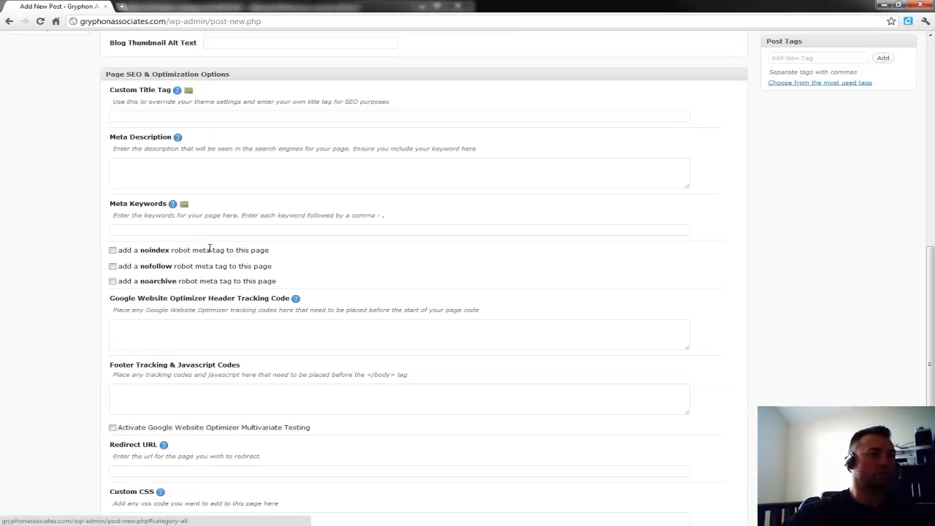
scroll(87, 287, "up", 3)
scroll(88, 288, "up", 3)
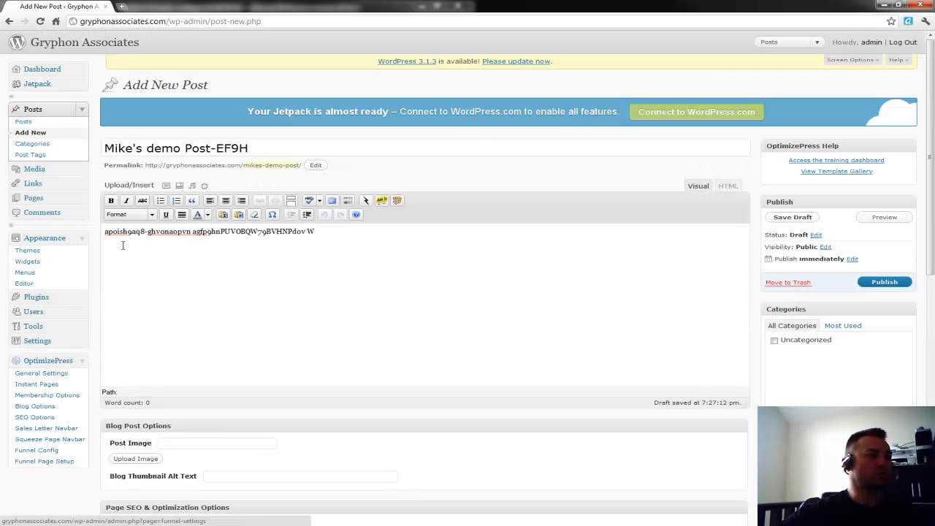
left_click_drag(250, 148, 211, 148)
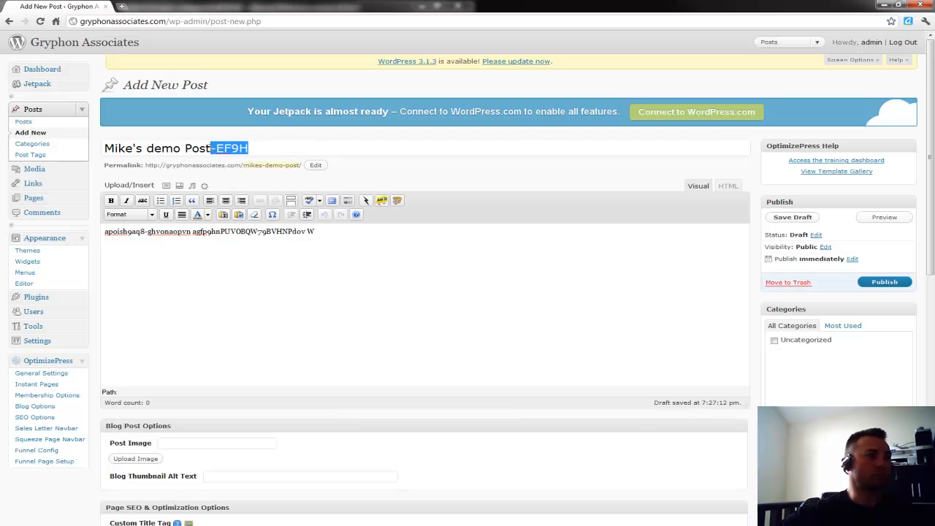
key("BackSpace")
left_click(292, 295)
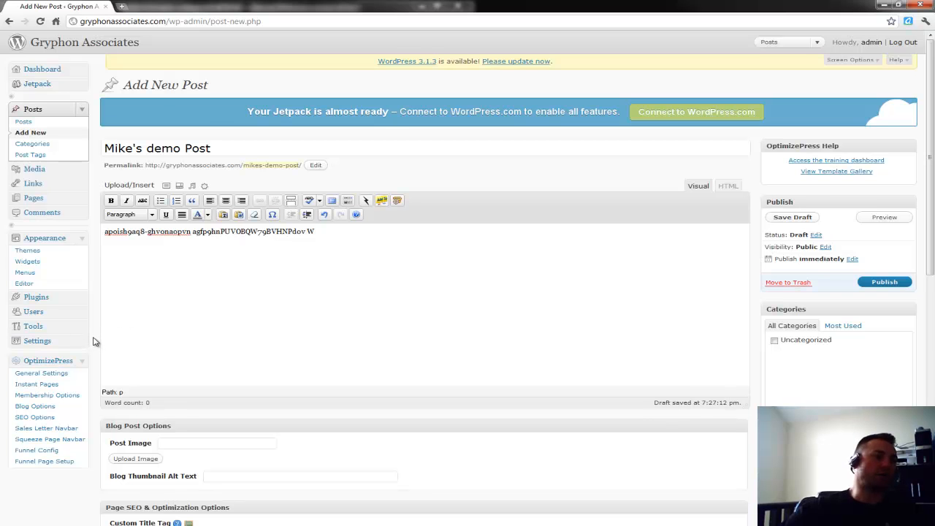
Upload headshot-blue from Documents > Elements as the post image.
scroll(94, 341, "down", 3)
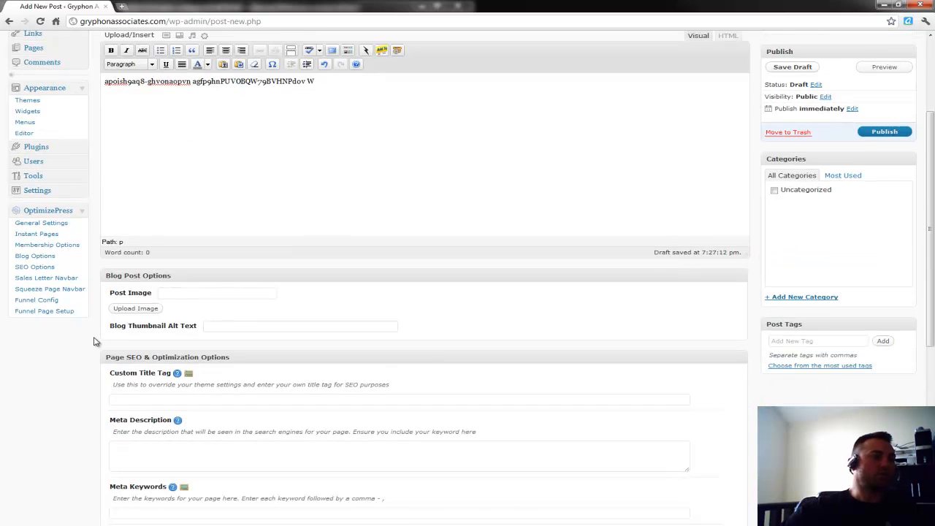
scroll(93, 341, "down", 1)
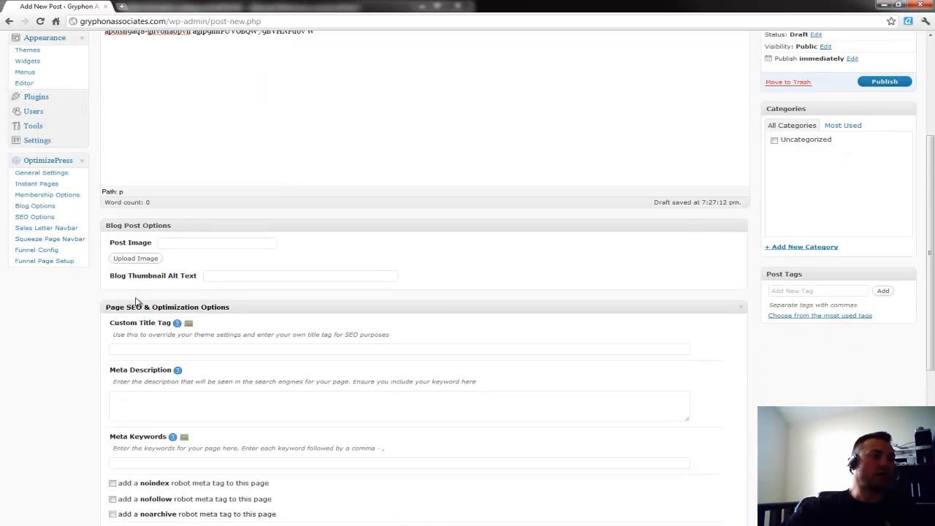
left_click(129, 258)
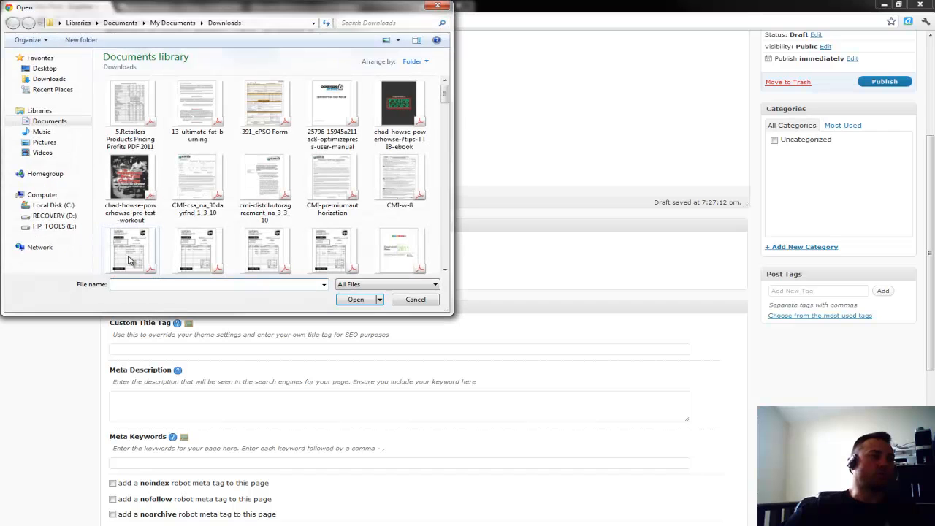
left_click(46, 121)
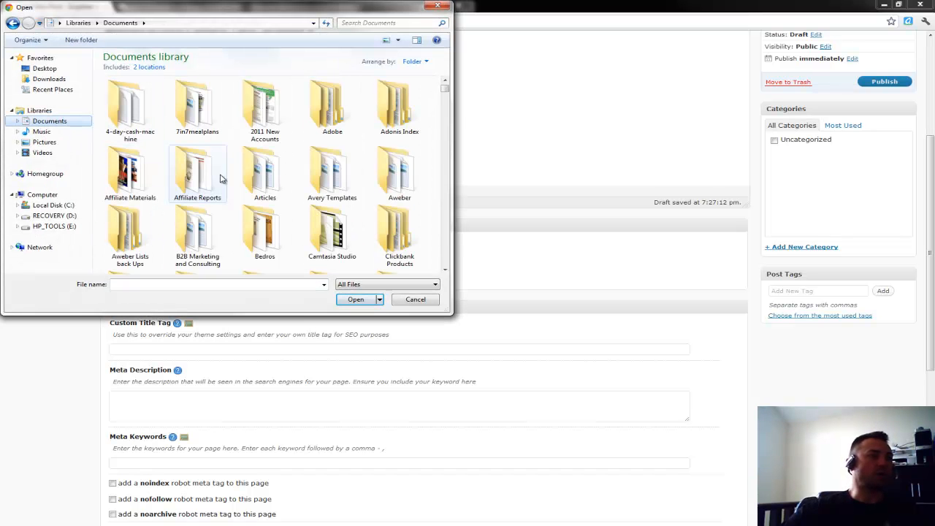
scroll(226, 186, "down", 2)
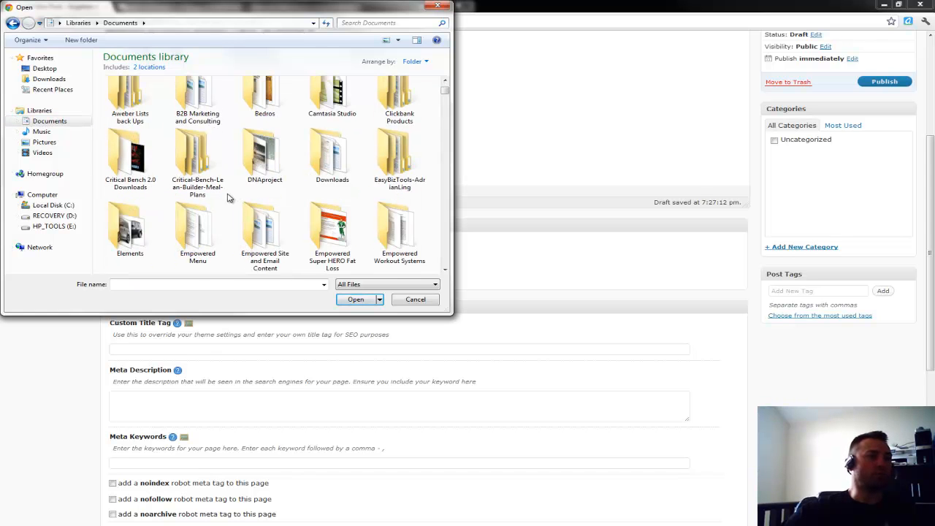
double_click(144, 229)
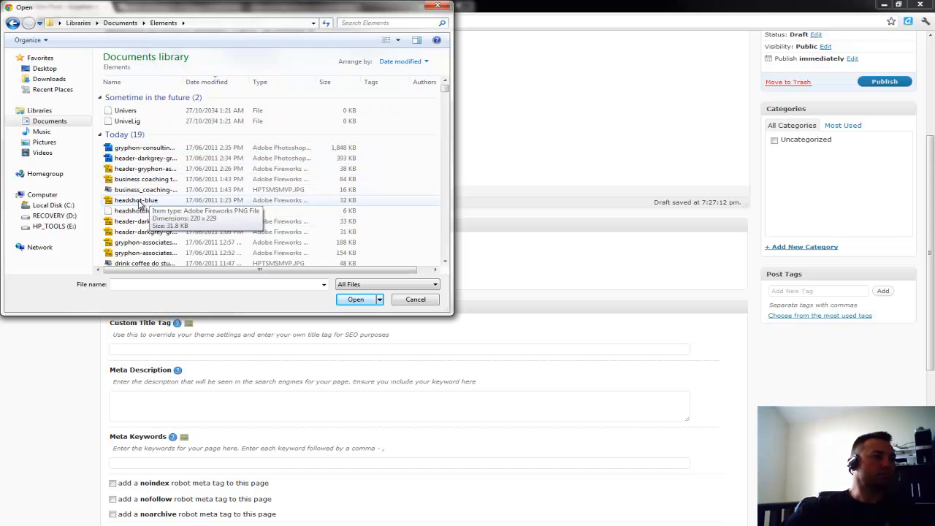
double_click(138, 201)
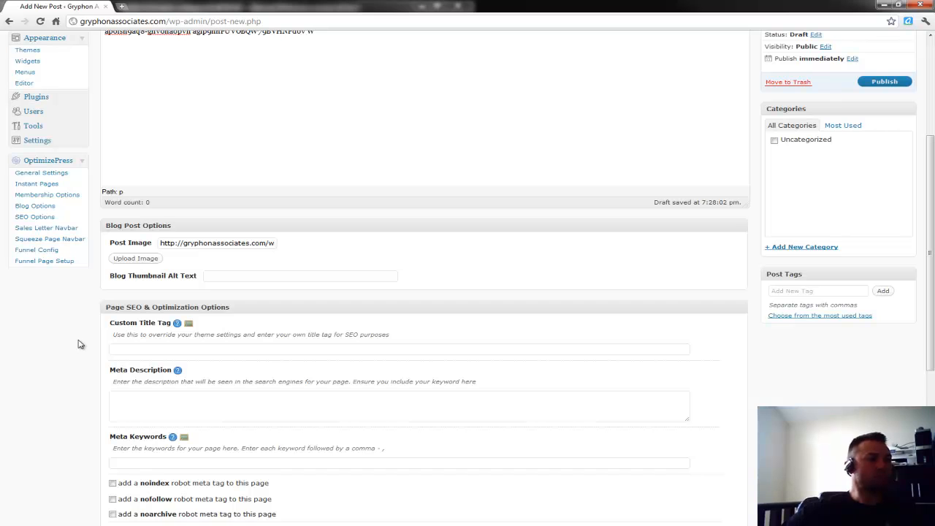
Enter 'Gryphon Associates Headshot Holder' as the Blog Thumbnail Alt Text.
left_click(239, 277)
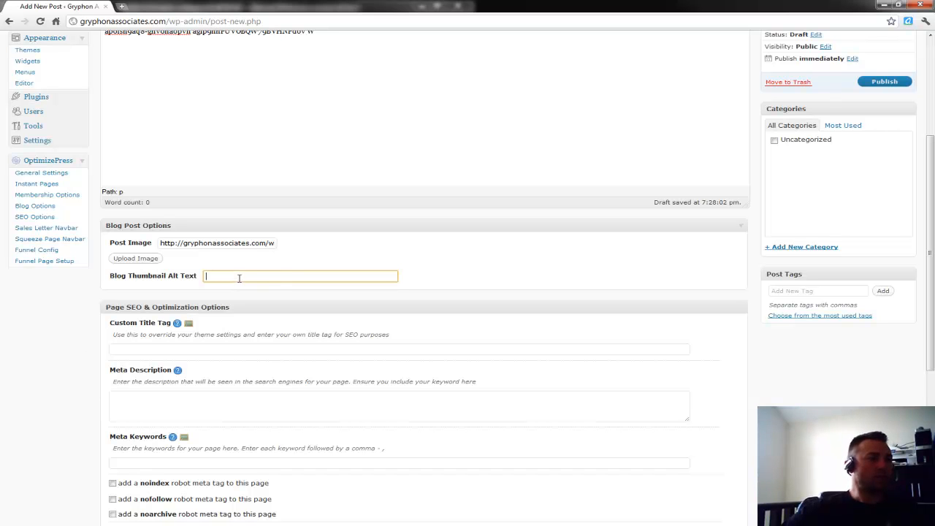
type("Gr")
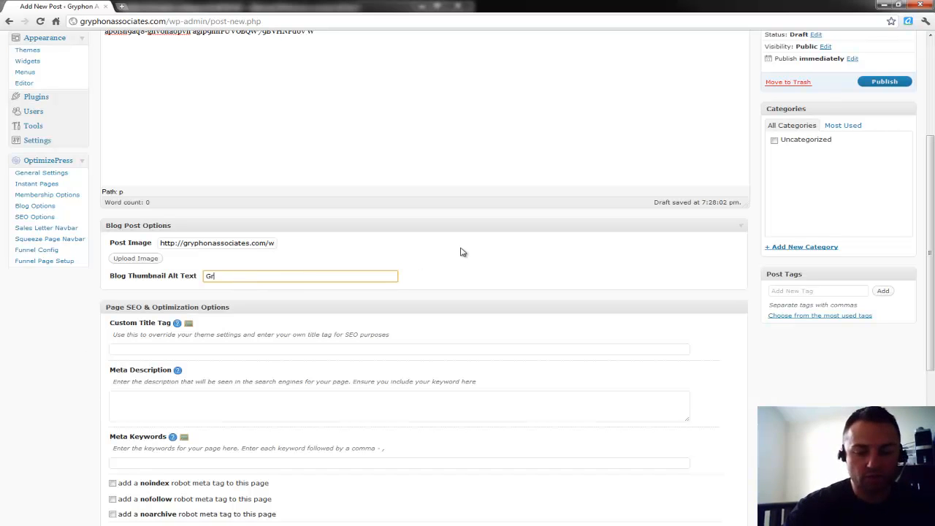
type("yphon Associates Headshot Holder")
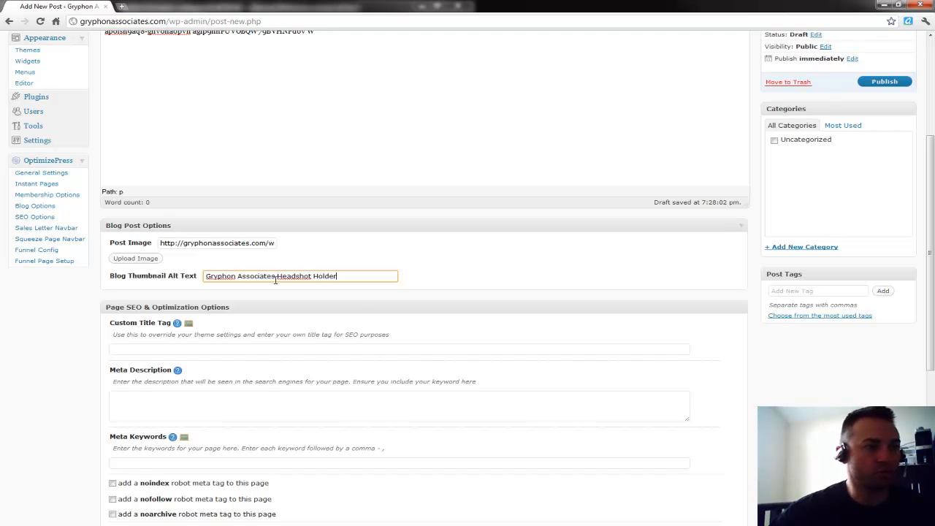
left_click(82, 335)
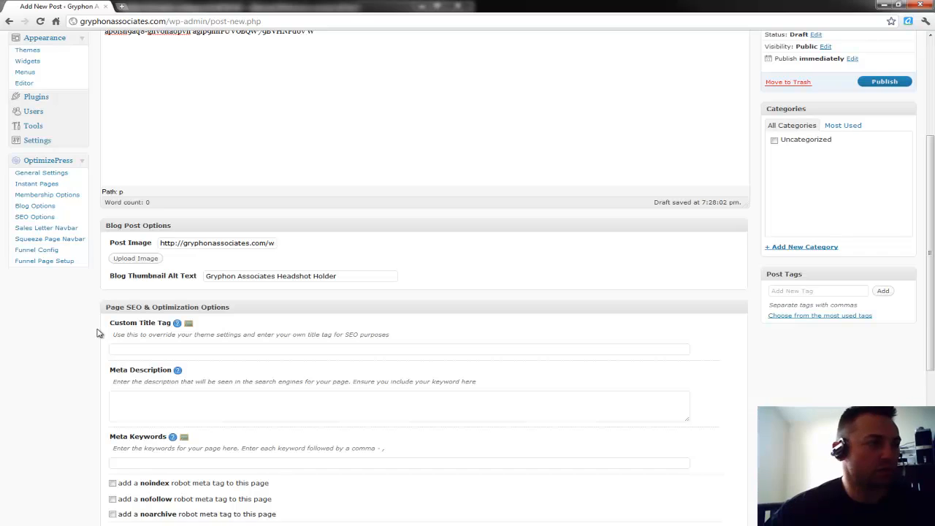
scroll(100, 334, "down", 2)
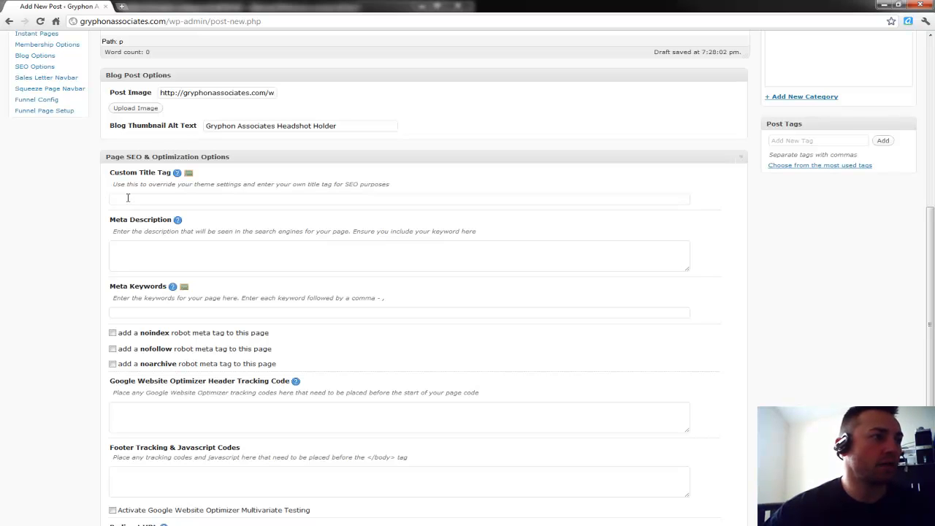
Fill the Custom Title Tag field with 'testing, testing blog posts,'.
left_click(215, 198)
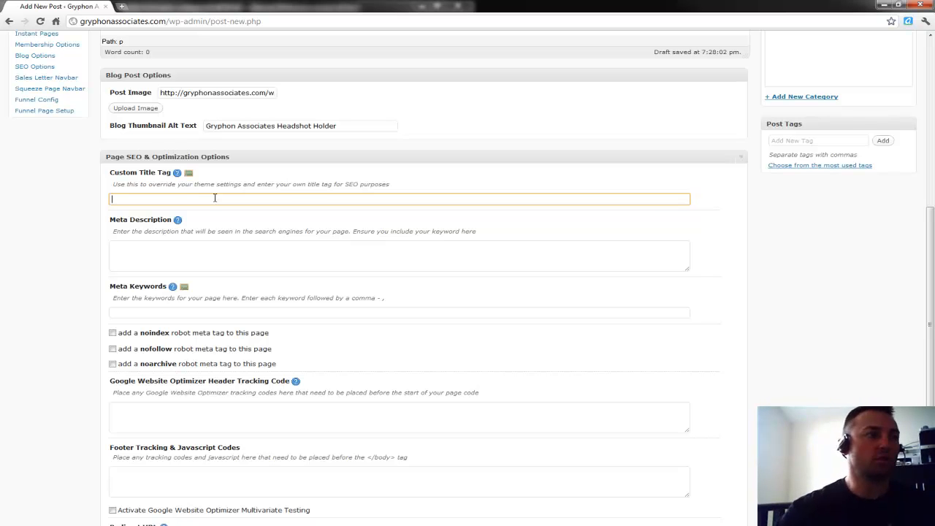
type("testing, tes")
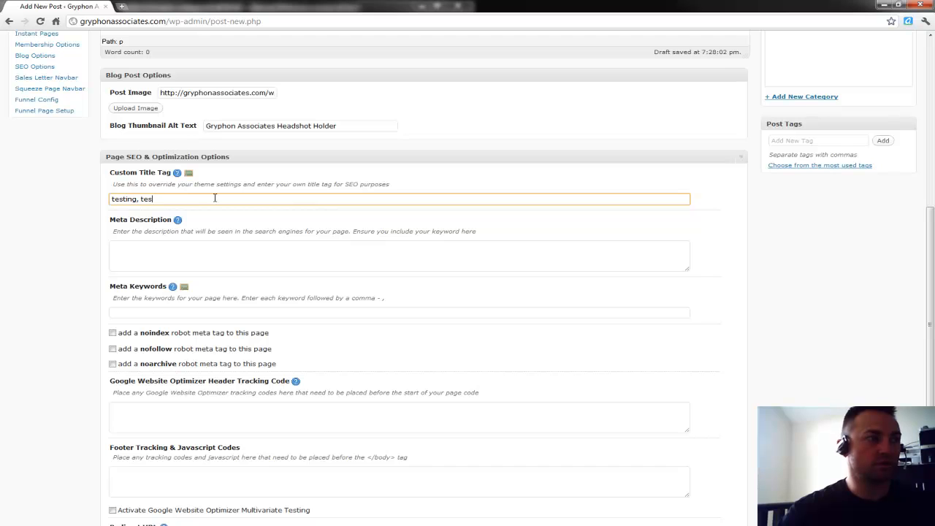
type("ting bl")
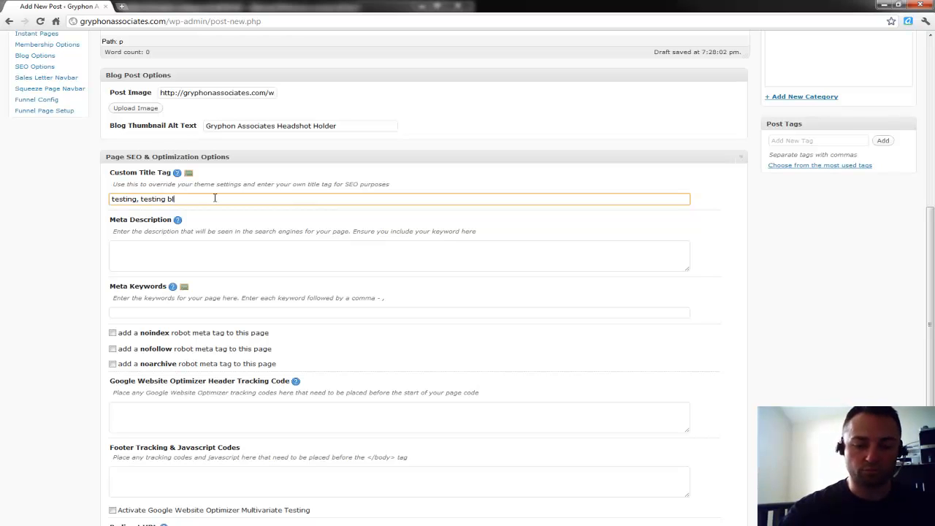
type("og posts,")
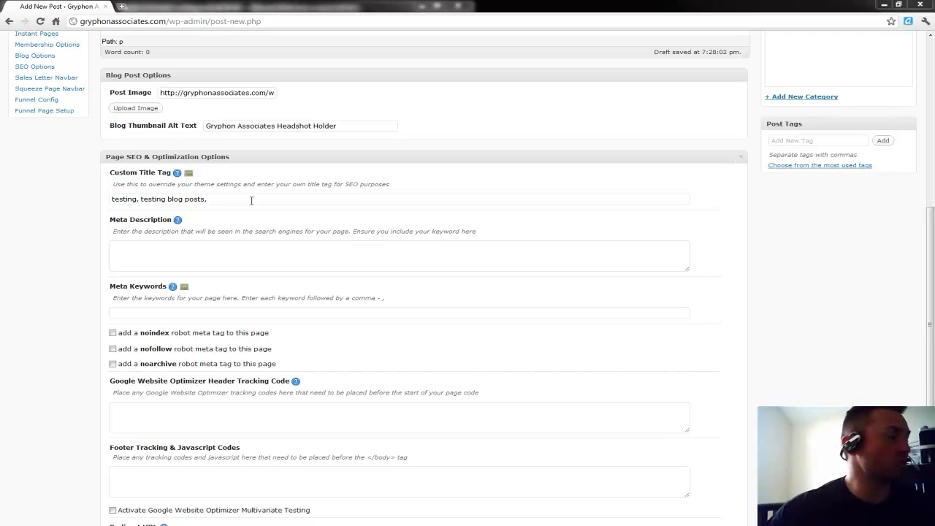
left_click(223, 251)
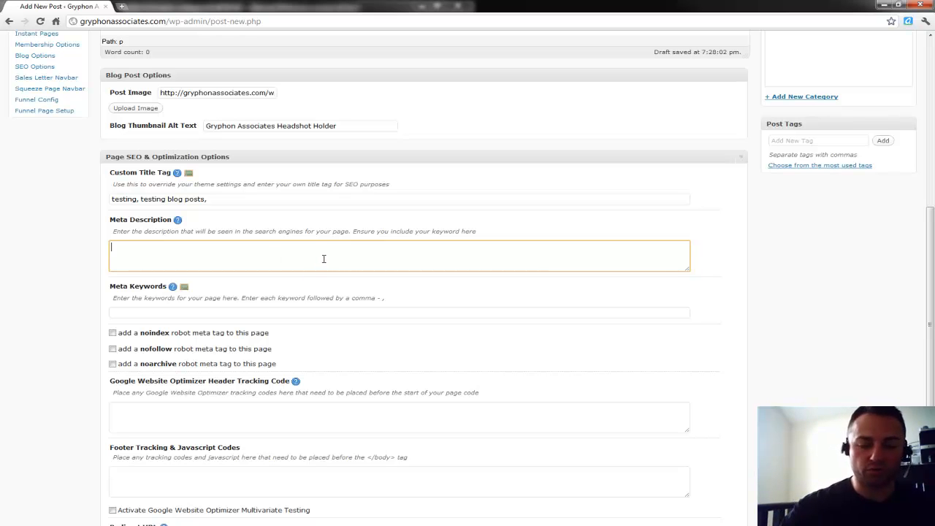
Write the meta description 'This is mikes test post, for blog SEO testing, HCM, HR, HRM. HRIS'.
type("This is mi")
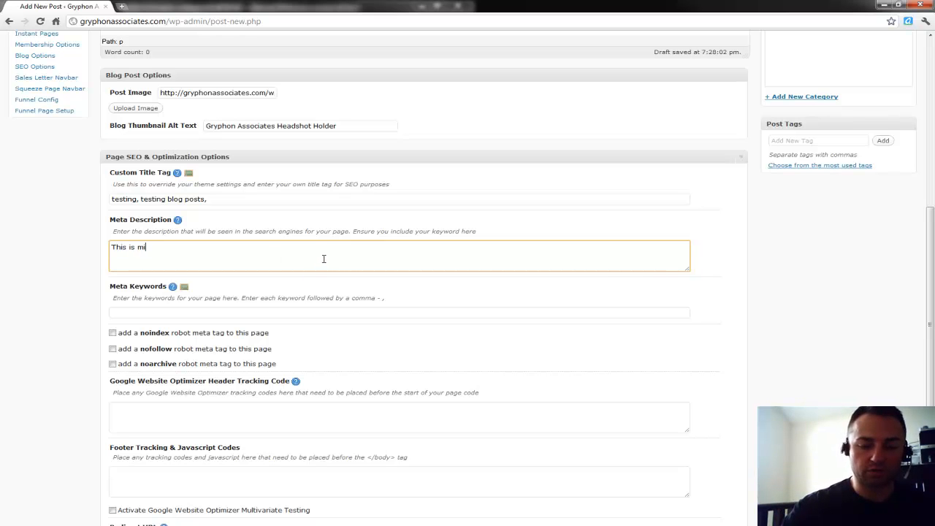
type("kes")
type(" test post, for blog ")
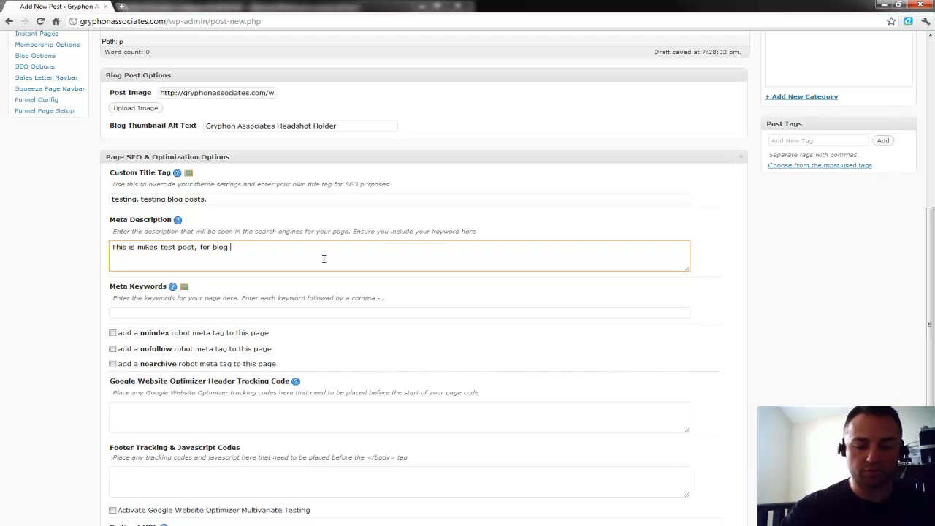
type("SEO")
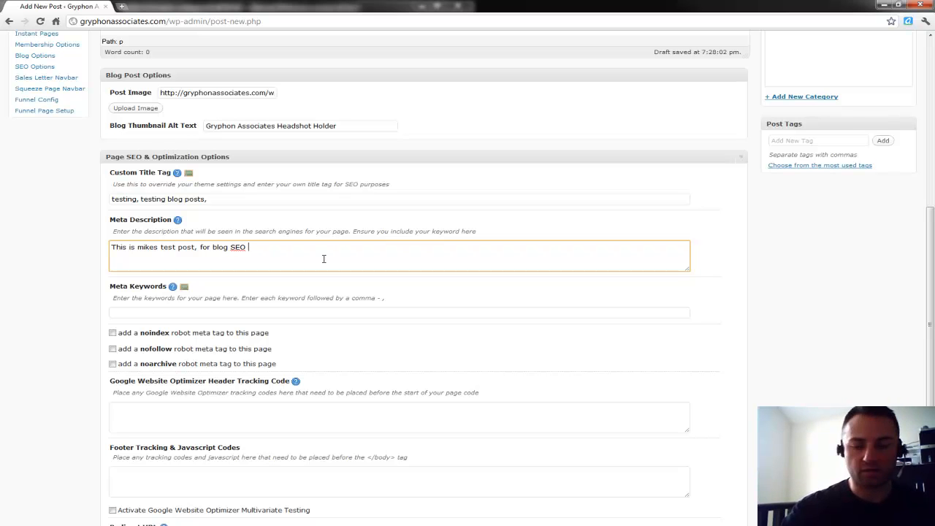
type(" testing")
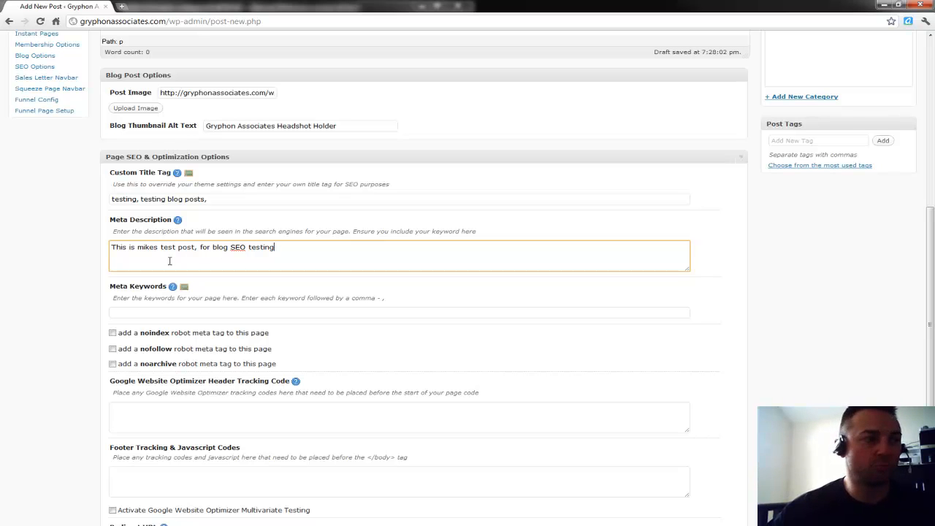
type(", H")
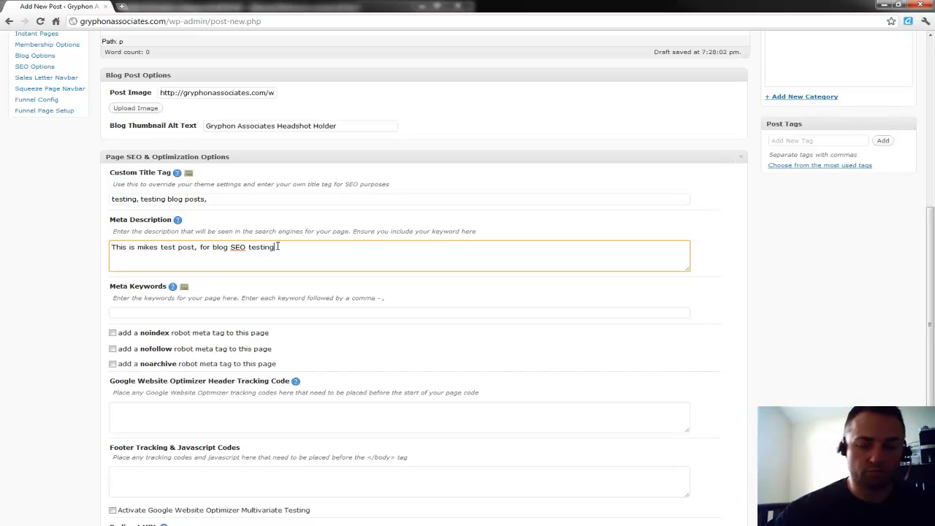
type("CM, ")
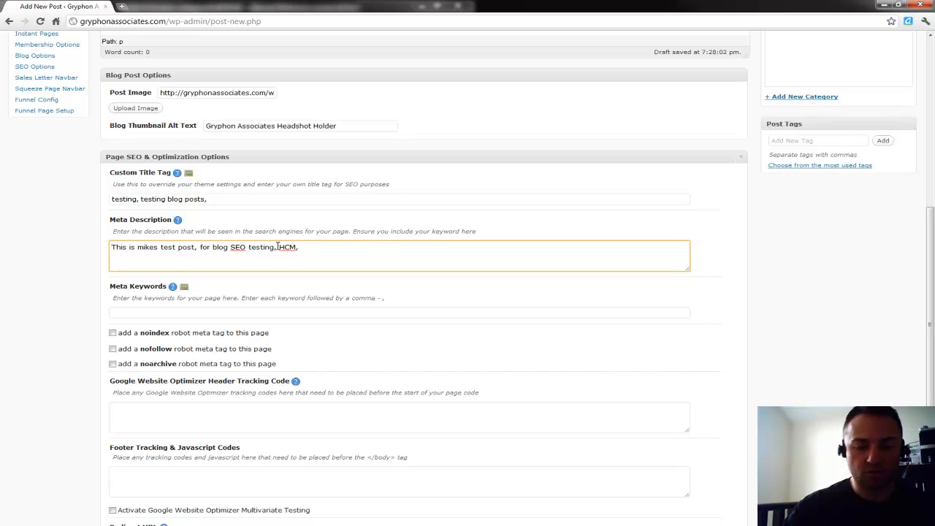
type("HR, H")
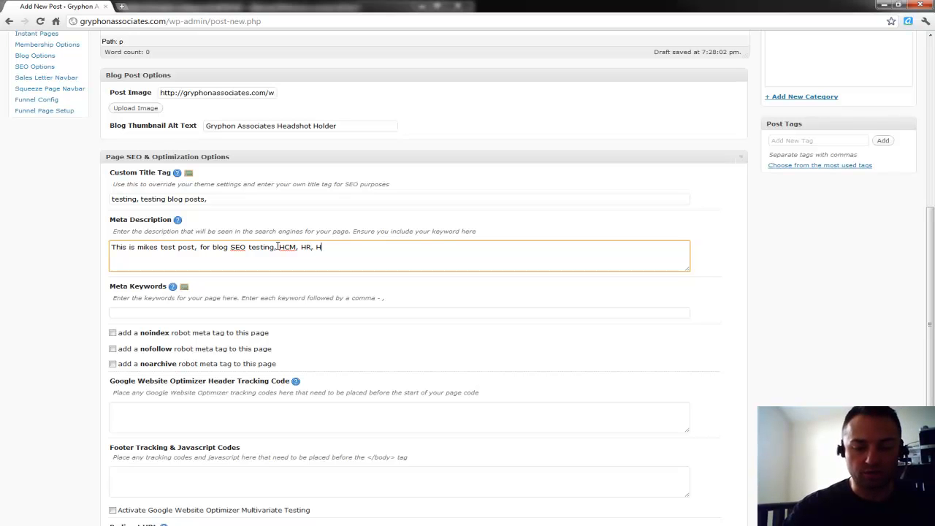
type("RM. HRIS")
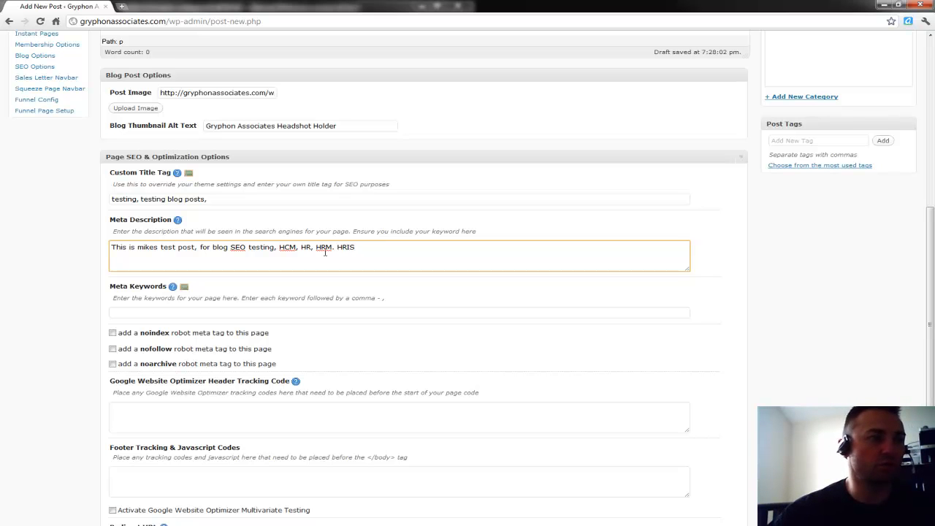
left_click_drag(357, 247, 113, 248)
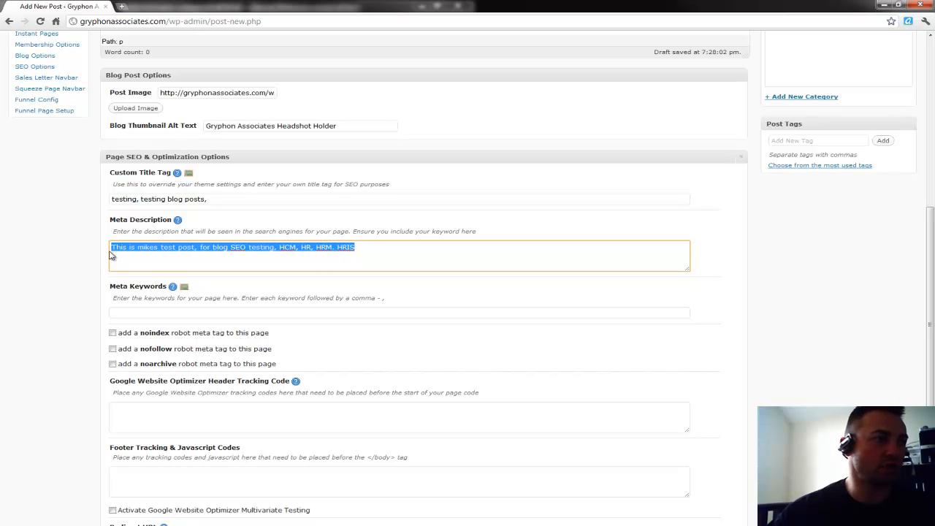
left_click(87, 288)
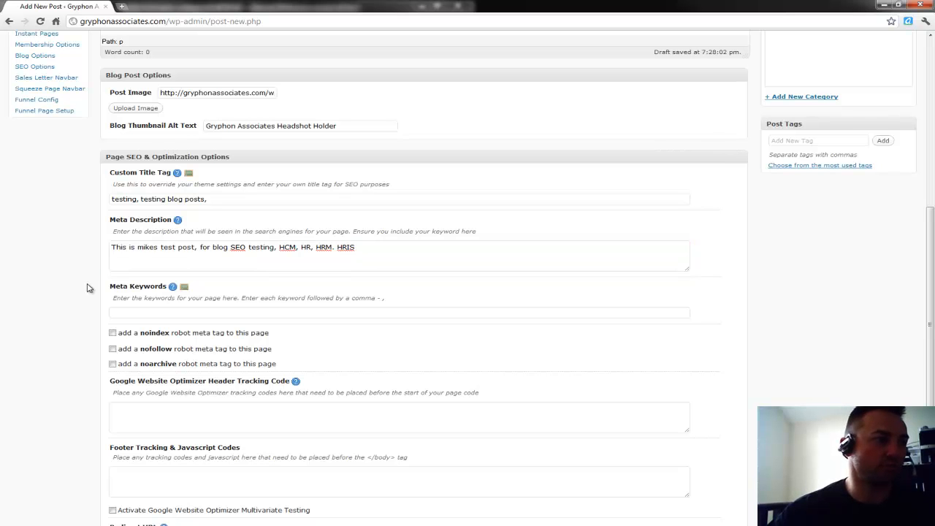
scroll(88, 288, "down", 2)
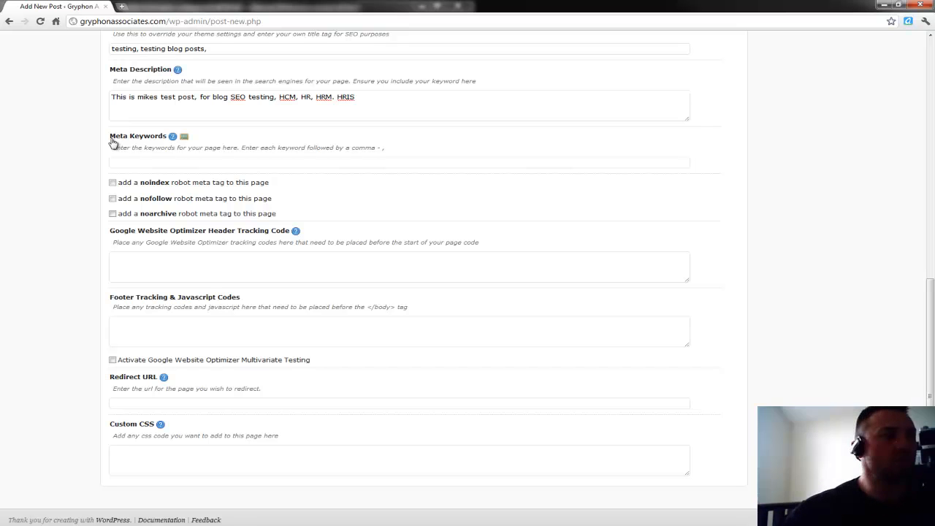
left_click(129, 161)
type("Human Caopi")
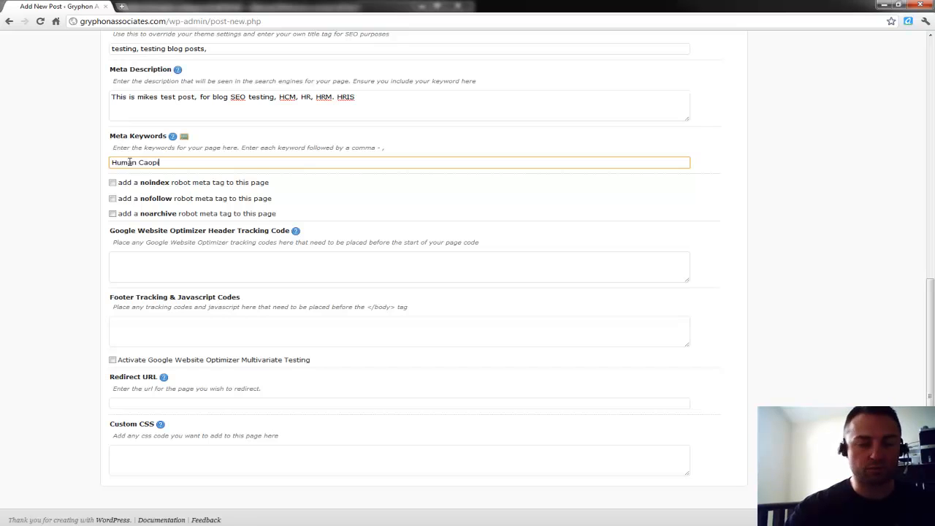
key("BackSpace")
key("BackSpace")
key("BackSpace")
type("pital managa")
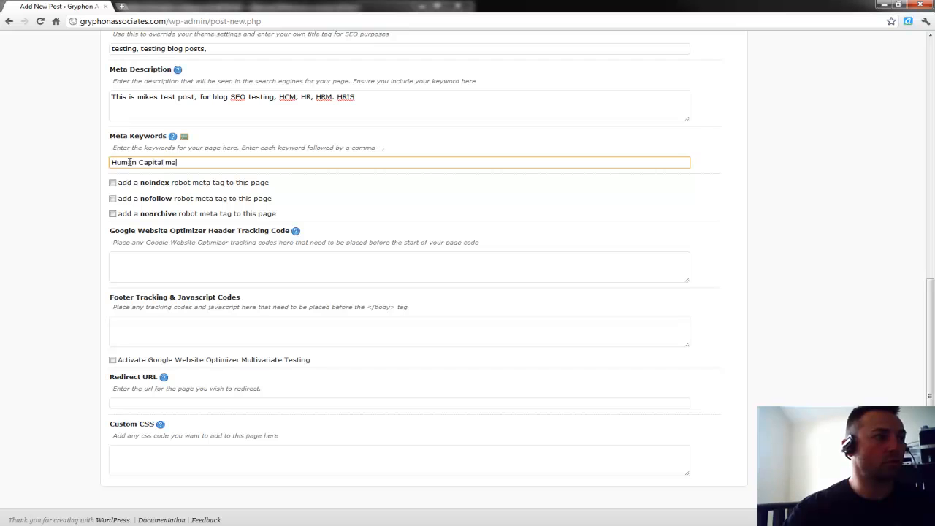
key("BackSpace")
key("BackSpace")
key("BackSpace")
key("BackSpace")
key("BackSpace")
key("BackSpace")
type("M")
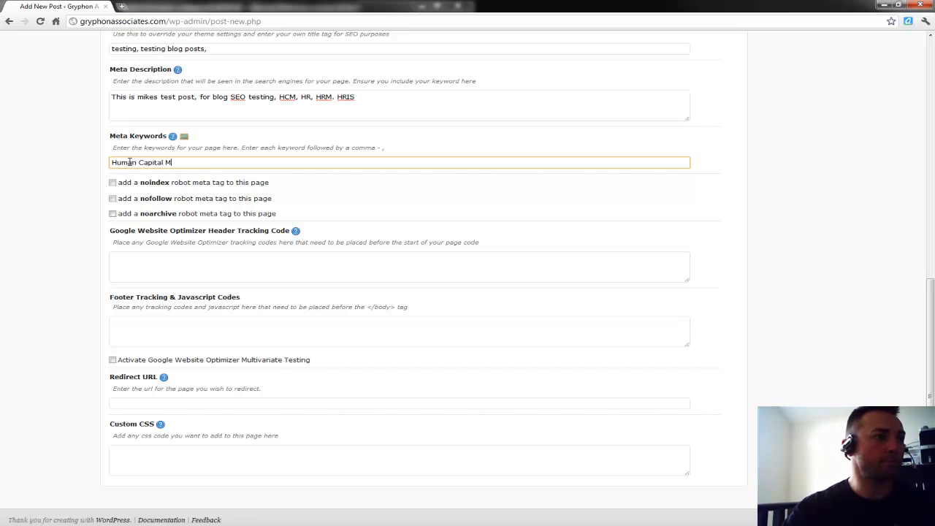
type("anagementn")
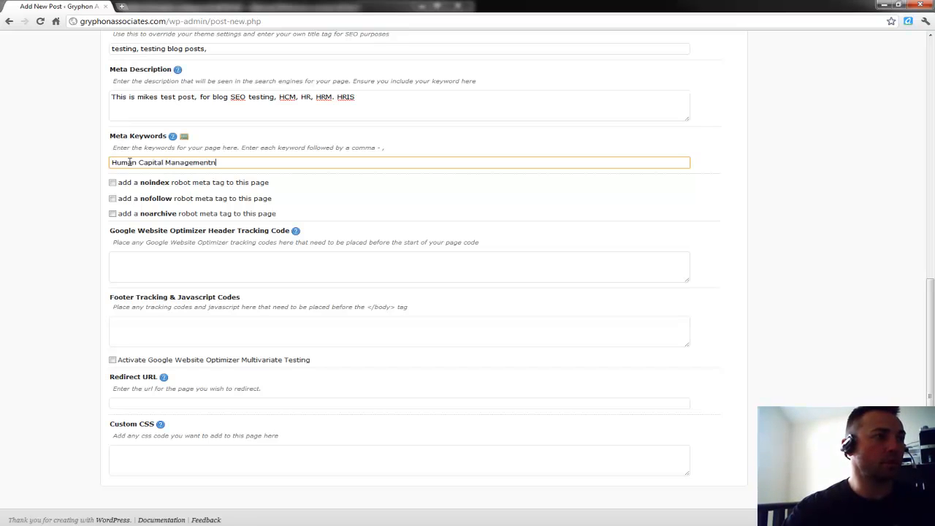
key("BackSpace")
type(", HR, test ")
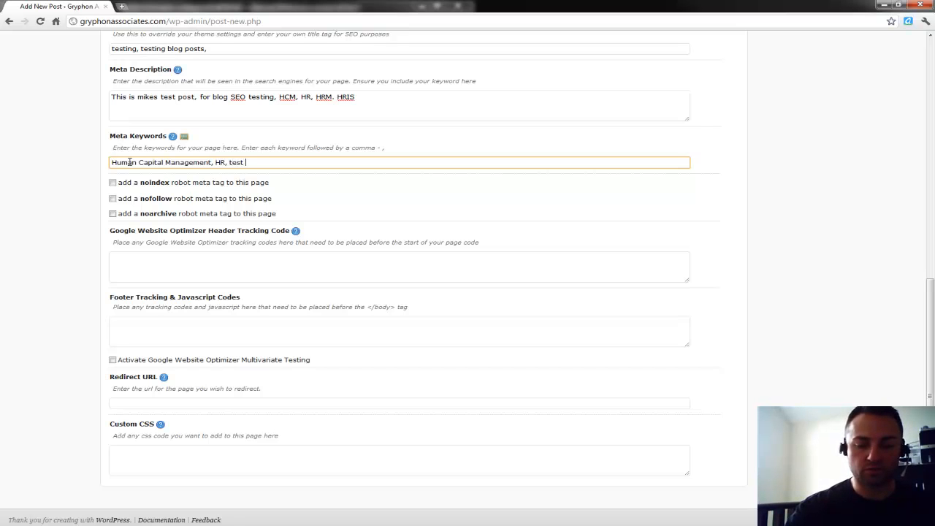
type("Post")
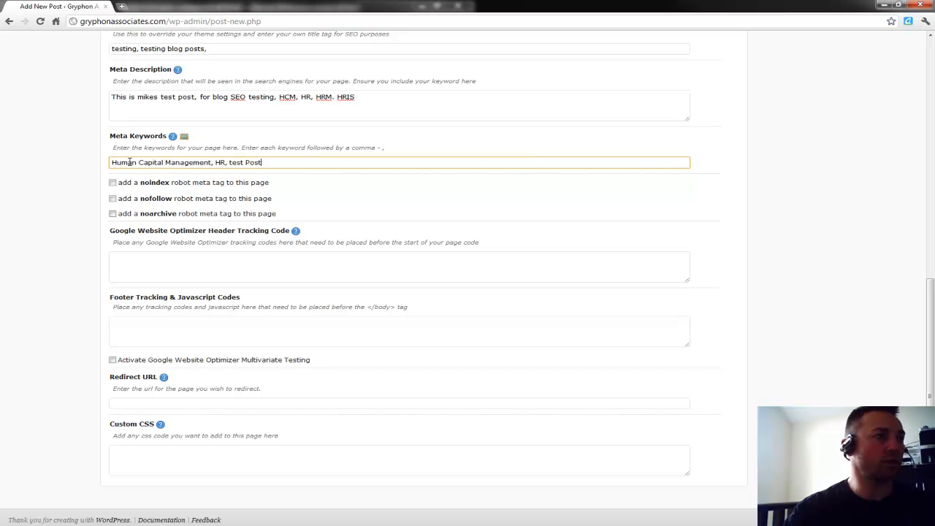
left_click(82, 198)
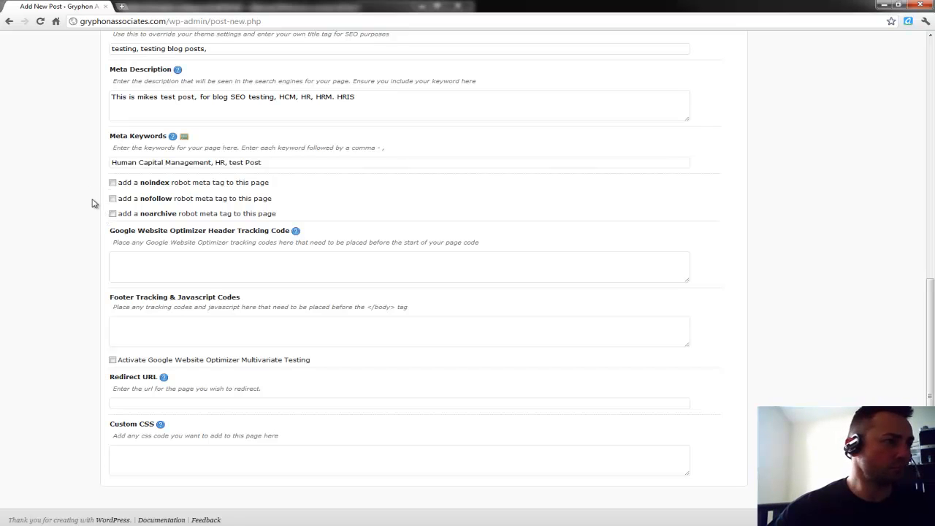
left_click(139, 257)
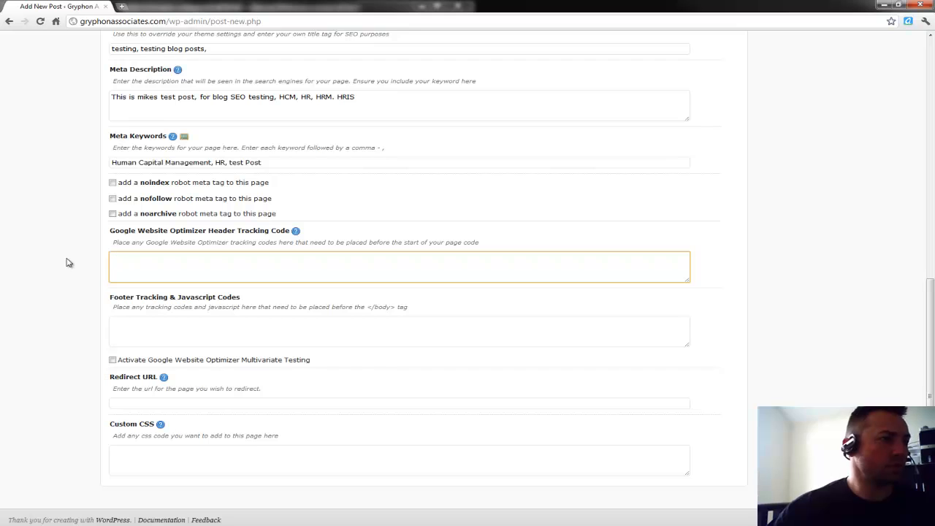
scroll(69, 261, "down", 1)
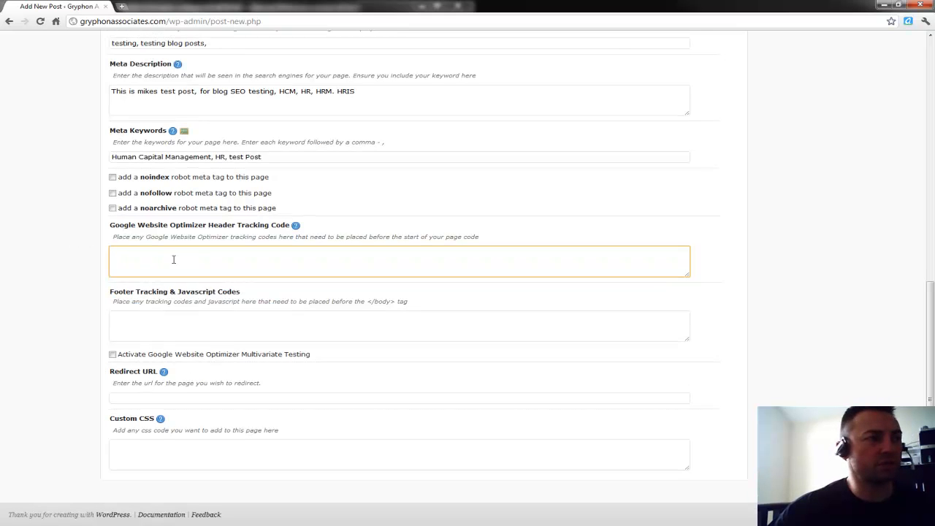
left_click(84, 260)
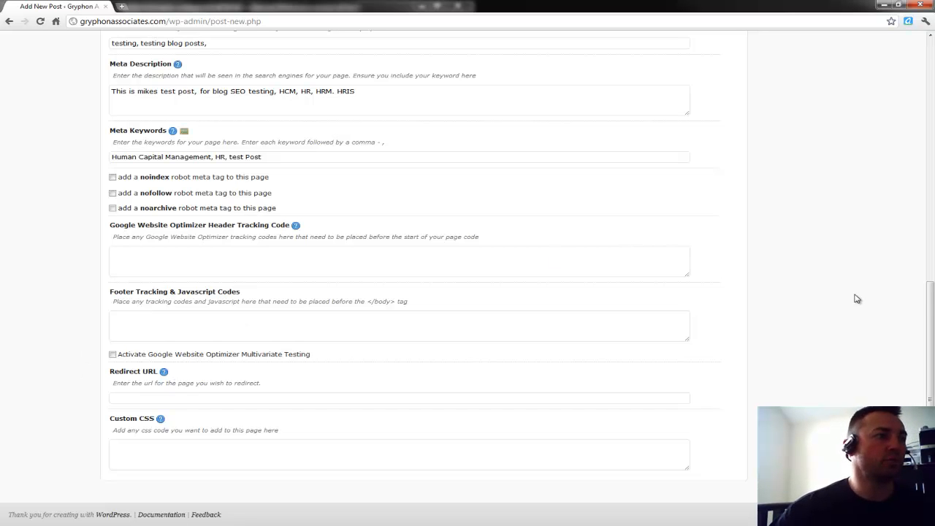
scroll(854, 300, "up", 10)
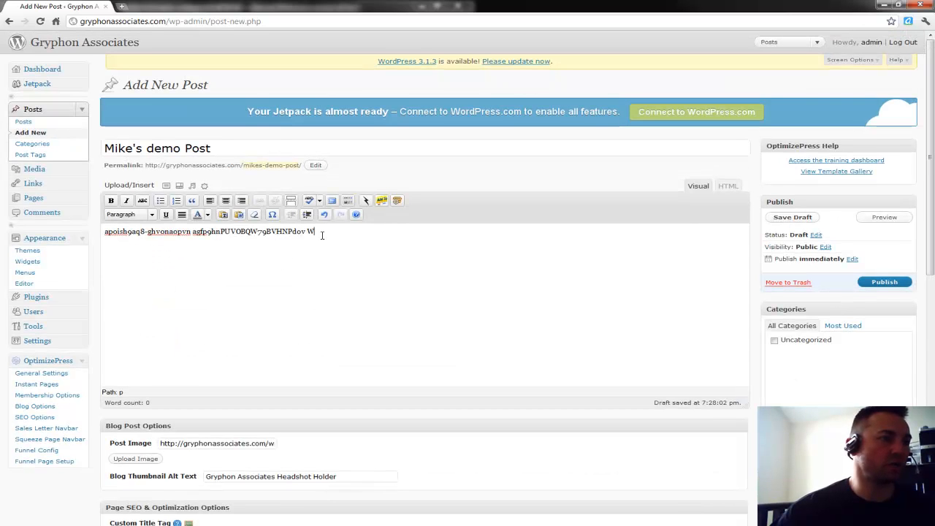
scroll(307, 260, "down", 2)
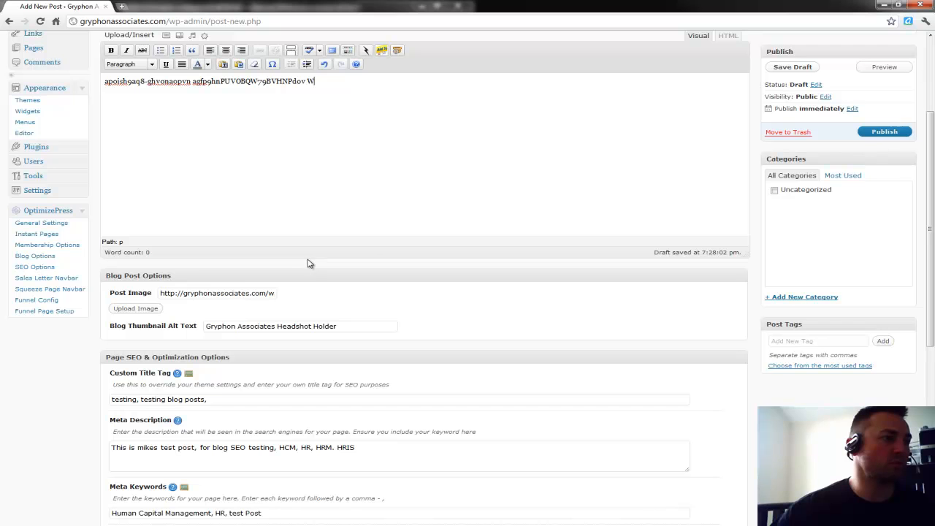
left_click(239, 293)
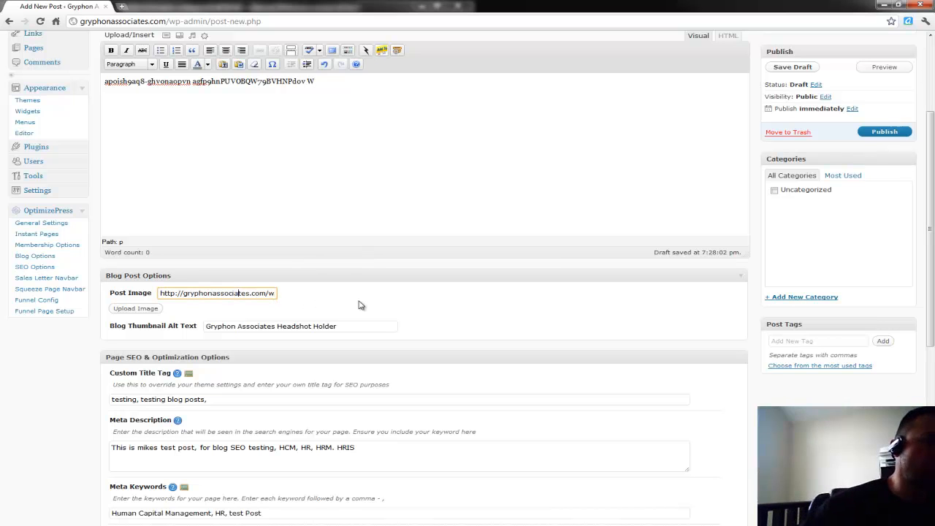
left_click(346, 326)
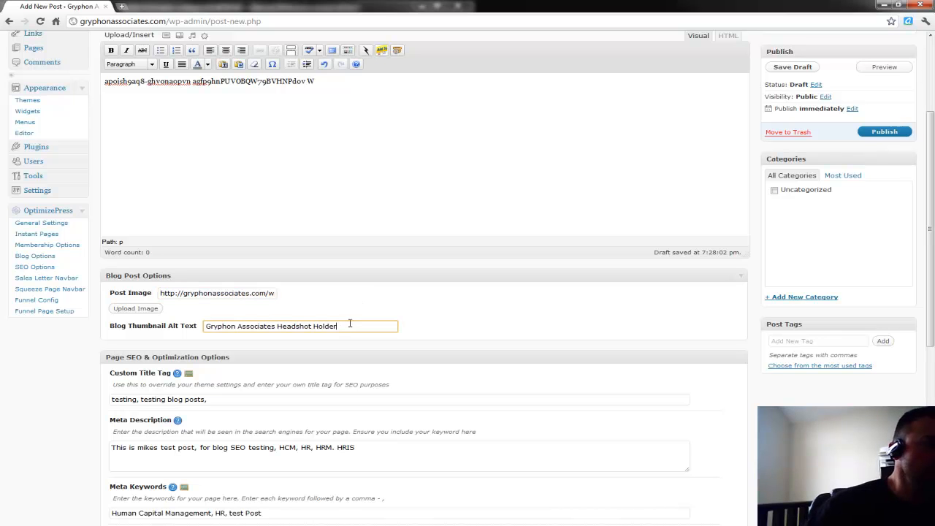
left_click(85, 419)
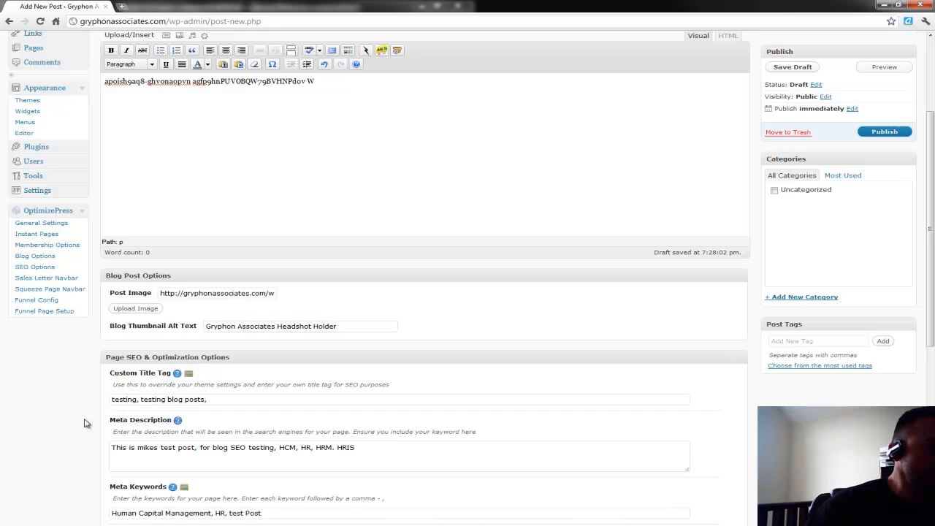
left_click(114, 401)
scroll(104, 414, "down", 3)
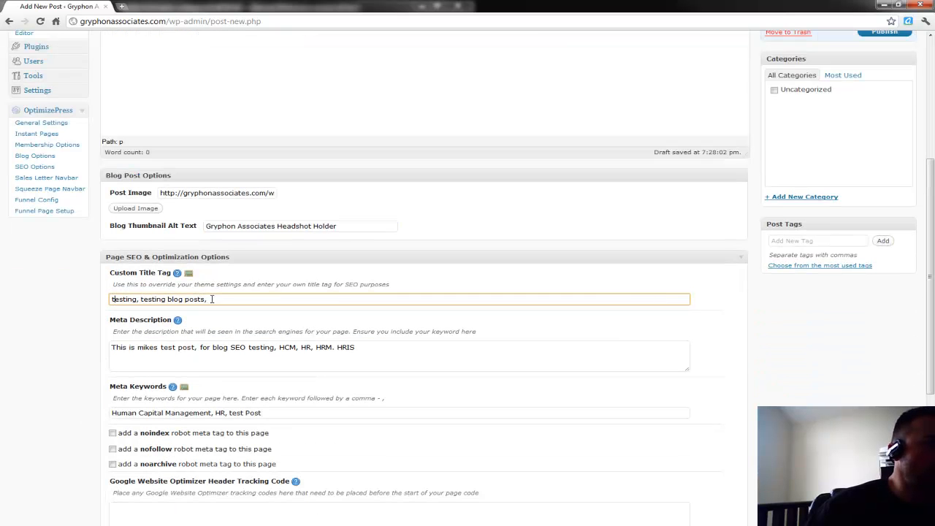
Replace the custom title tag with 'Mikes demo Post for Blogging On gryphon Associates', correcting the misspelling.
left_click_drag(214, 299, 77, 299)
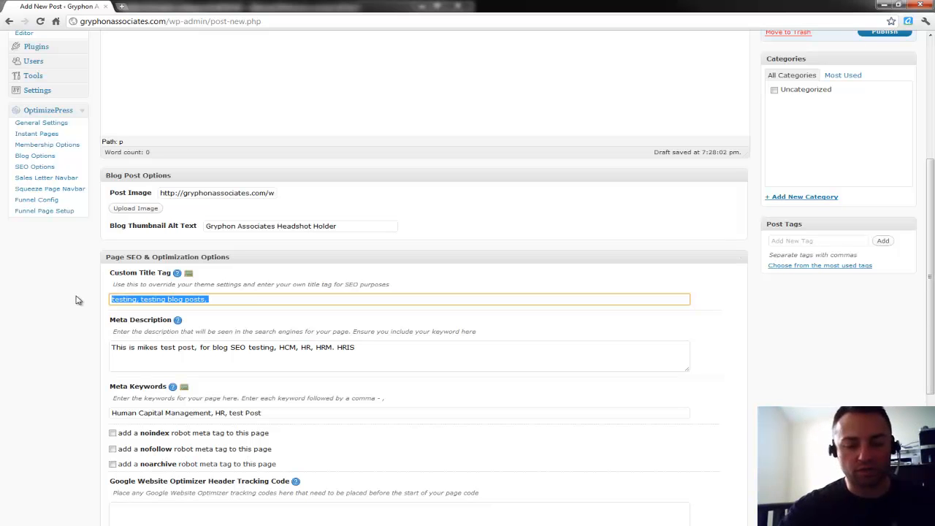
type("Mikes demo Post for Blogg")
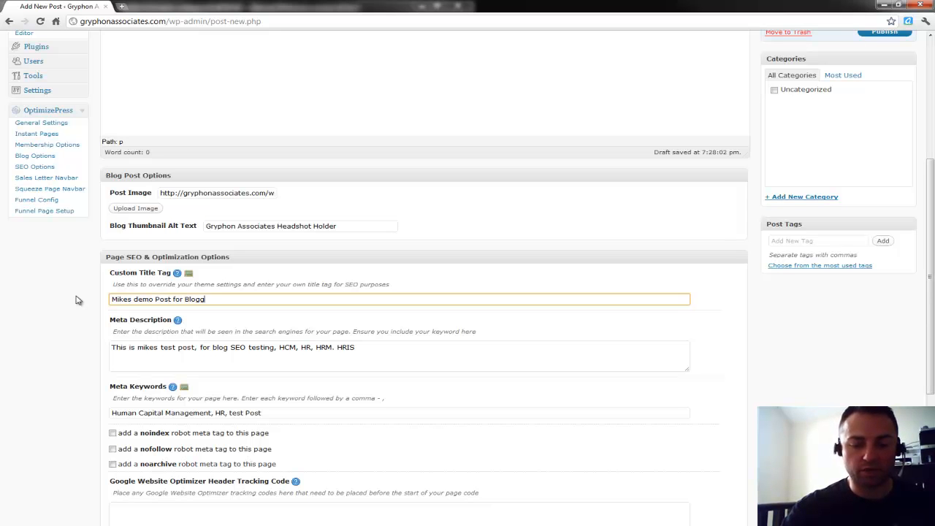
type("ing On gryphon Asscoaciates")
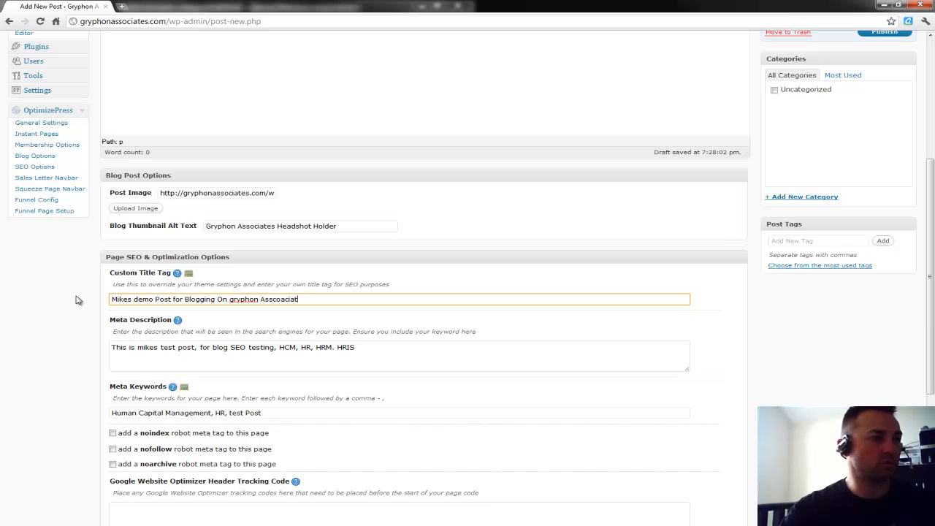
key("BackSpace")
key("BackSpace")
key("BackSpace")
key("BackSpace")
key("BackSpace")
key("BackSpace")
key("BackSpace")
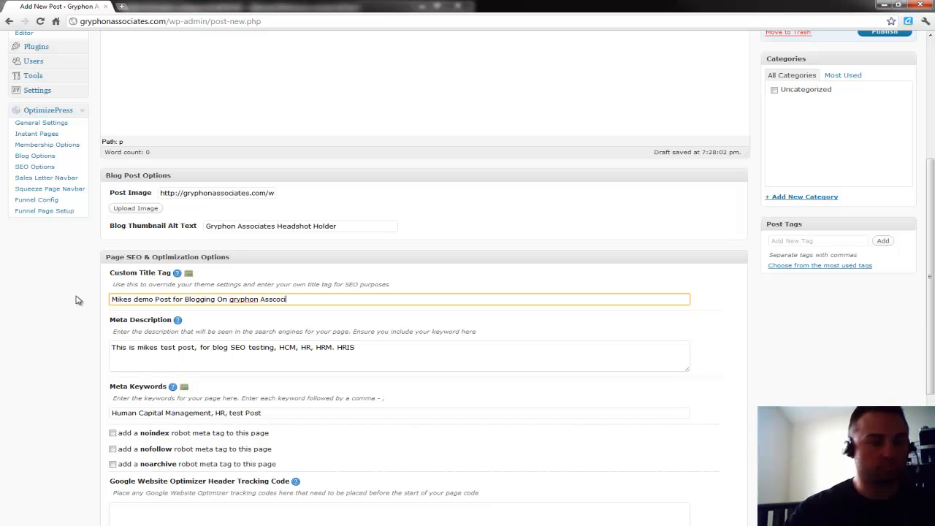
key("BackSpace")
key("BackSpace")
type("ociates")
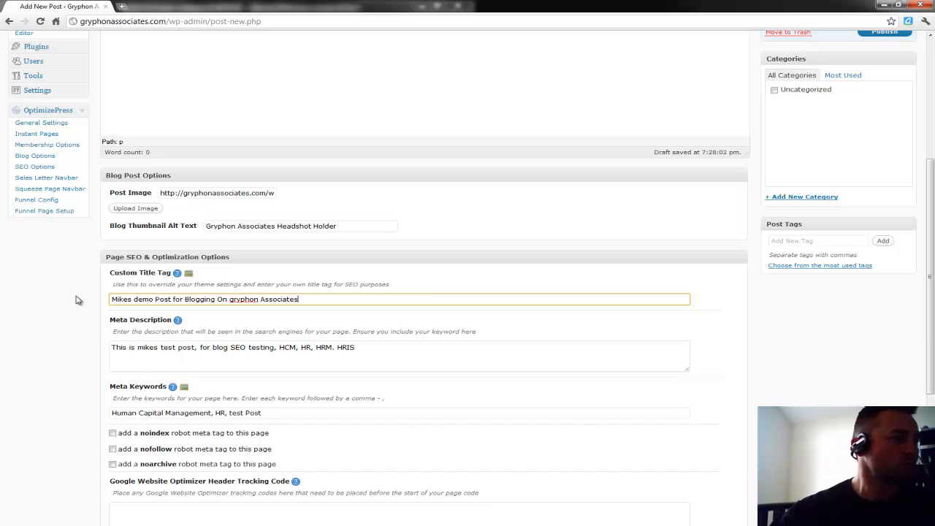
left_click(80, 352)
left_click(121, 354)
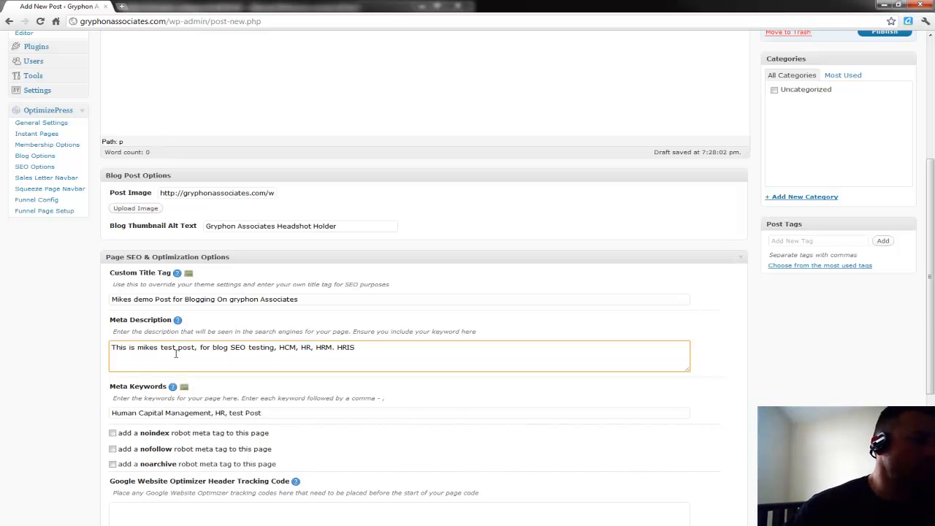
left_click(65, 392)
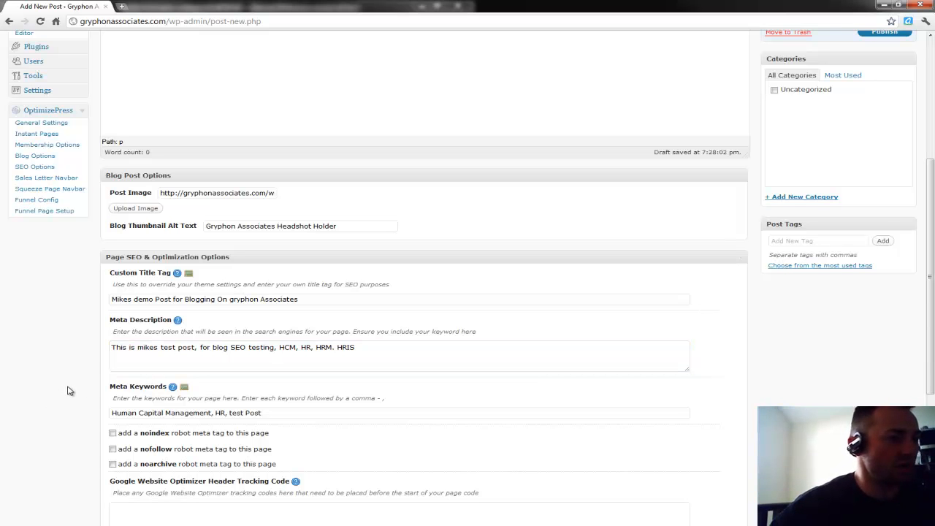
scroll(74, 391, "down", 3)
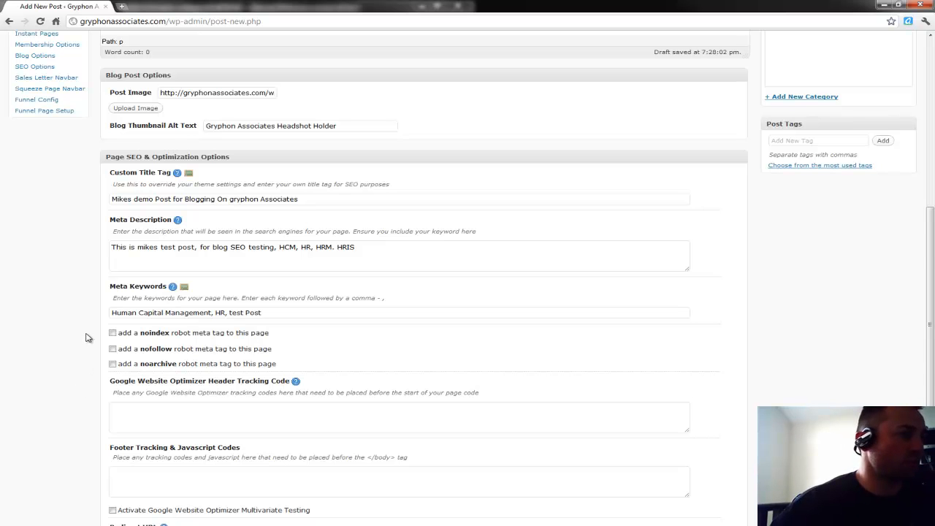
scroll(86, 337, "down", 3)
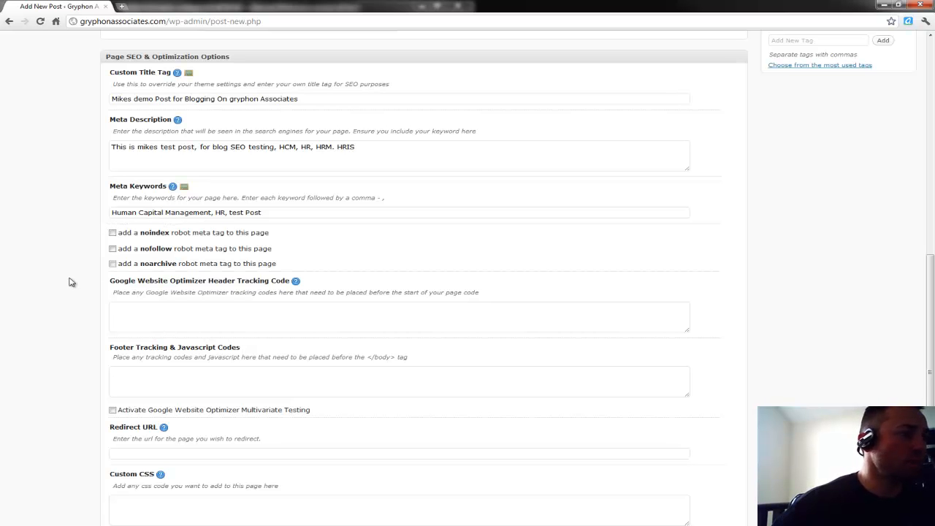
scroll(617, 236, "up", 3)
scroll(831, 158, "up", 1)
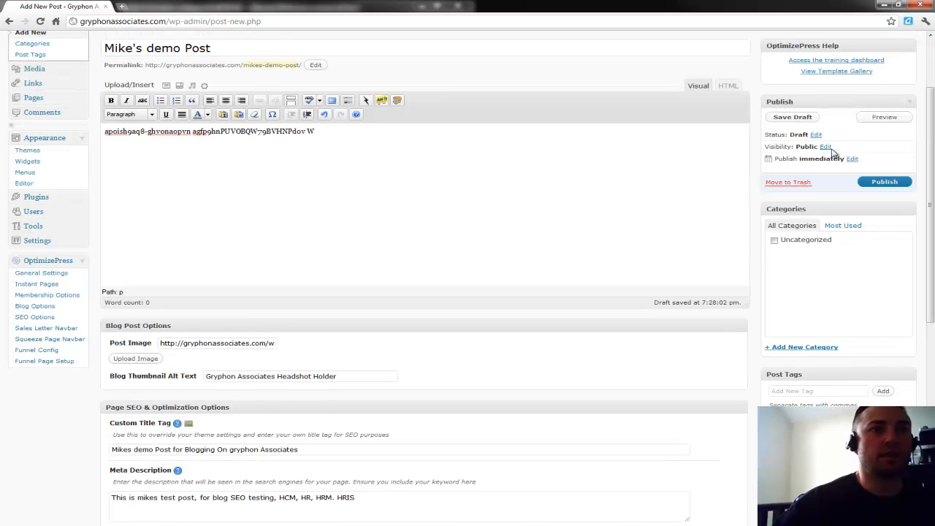
Save the draft, view its preview in a new tab, and return to the editor.
left_click(798, 119)
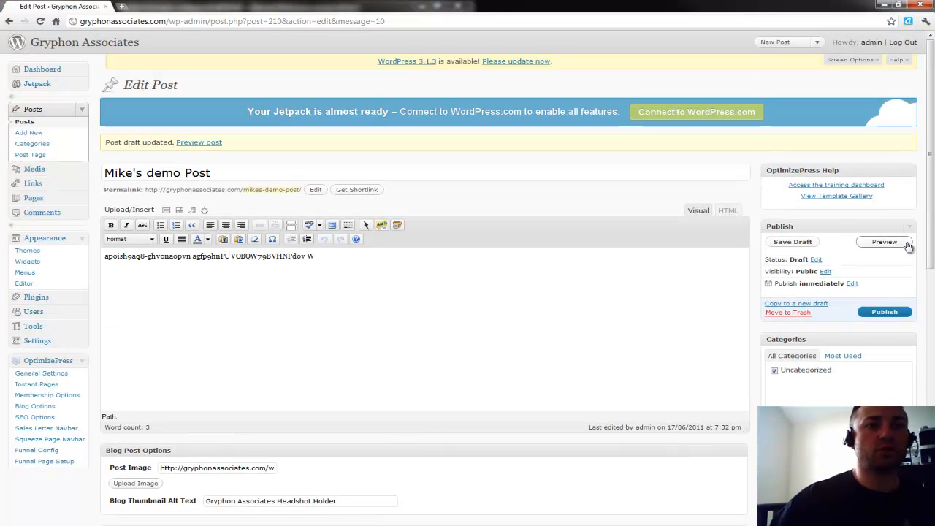
right_click(883, 247)
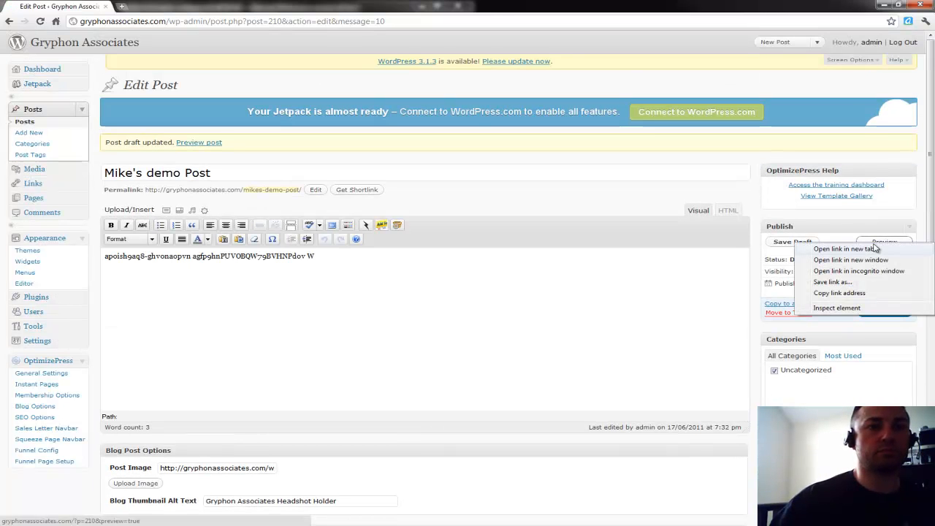
left_click(859, 249)
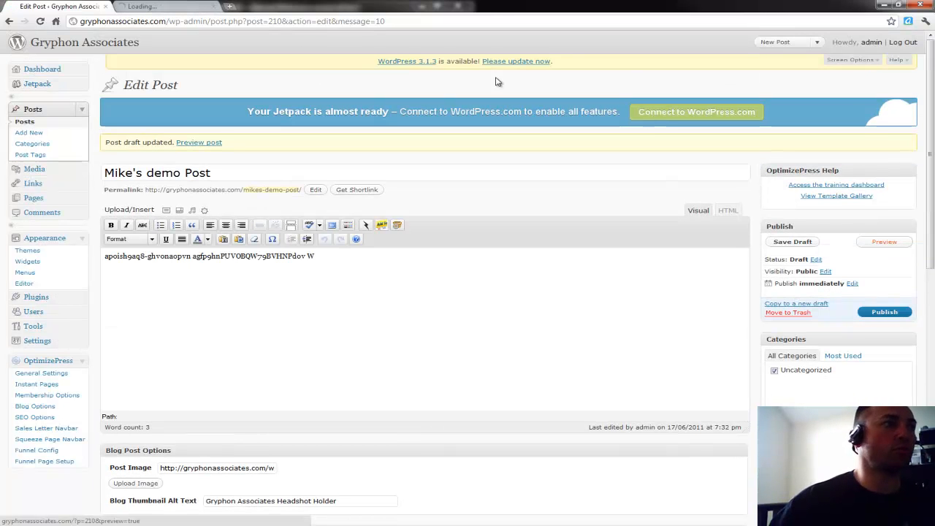
left_click(157, 6)
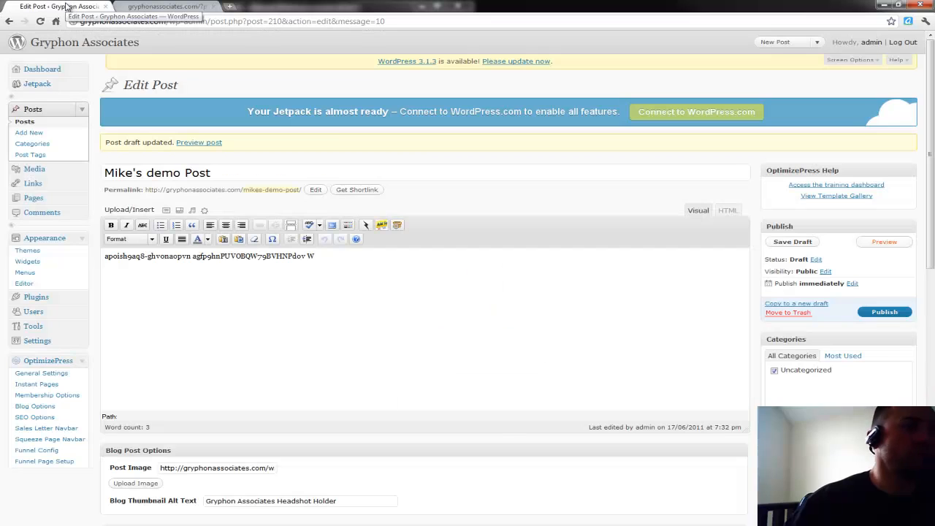
left_click(66, 6)
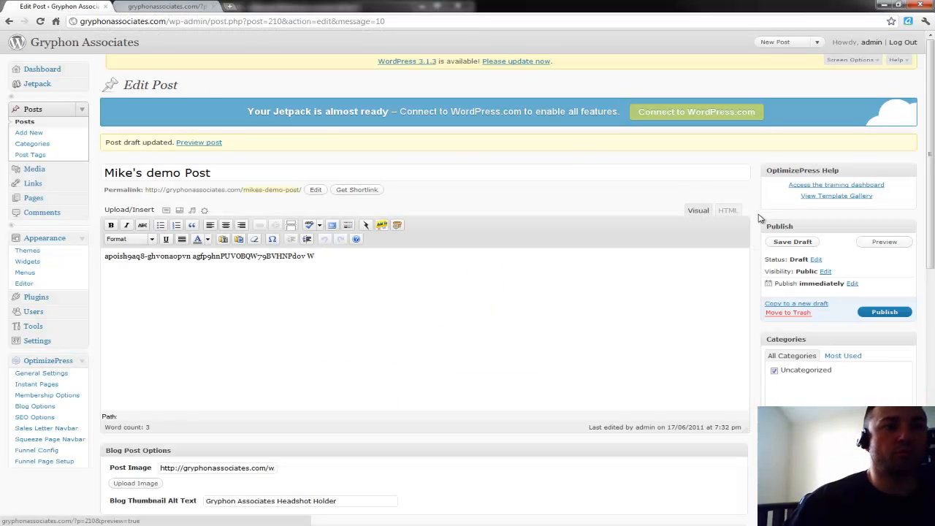
Add categories Human Capital Management, Human Resources, Executive Coaching and Life Coaching.
scroll(763, 217, "down", 2)
scroll(760, 218, "down", 1)
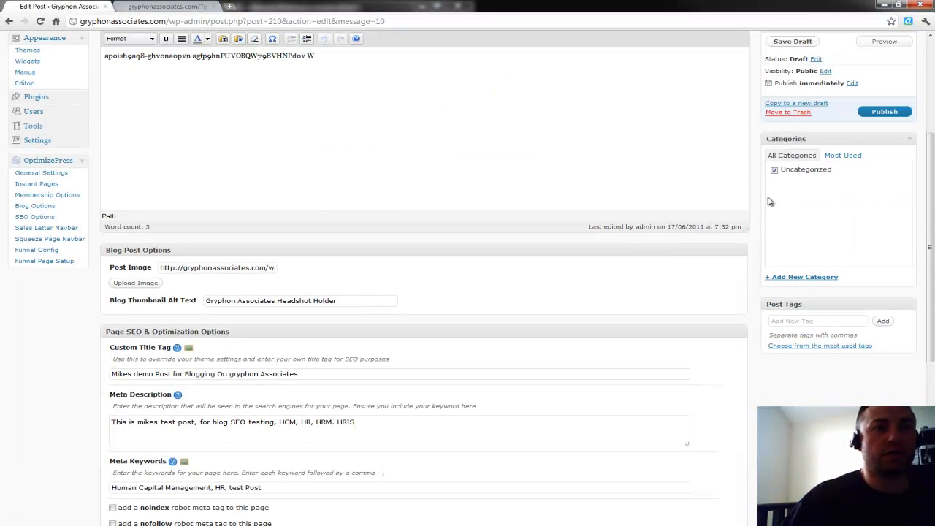
scroll(807, 223, "down", 1)
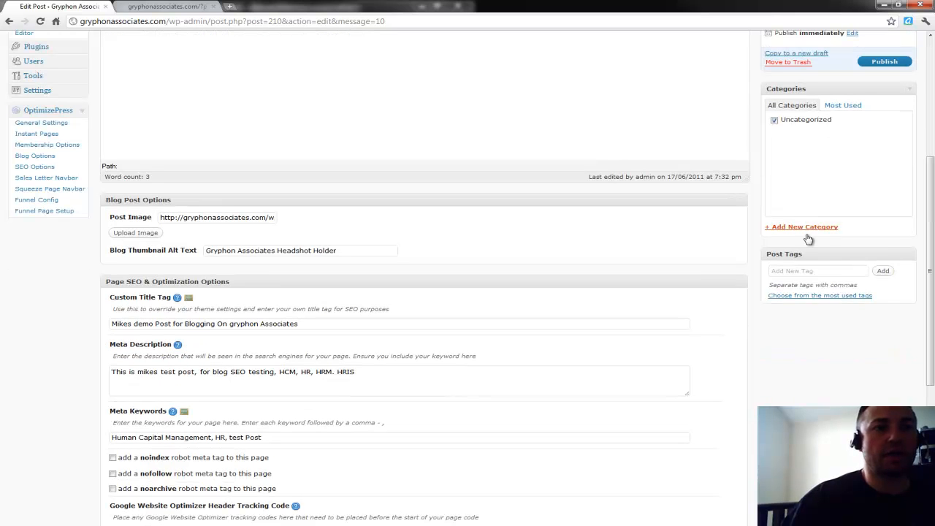
left_click(804, 227)
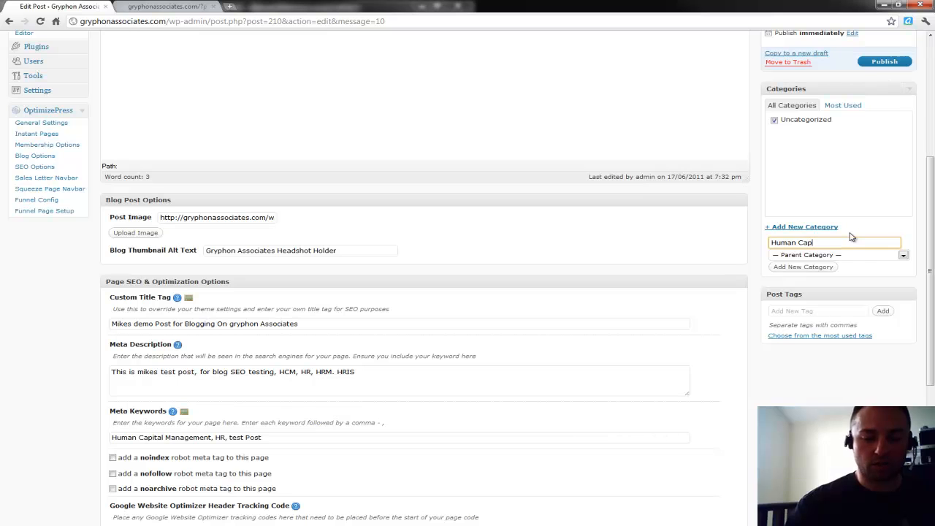
type("Human Capital Management")
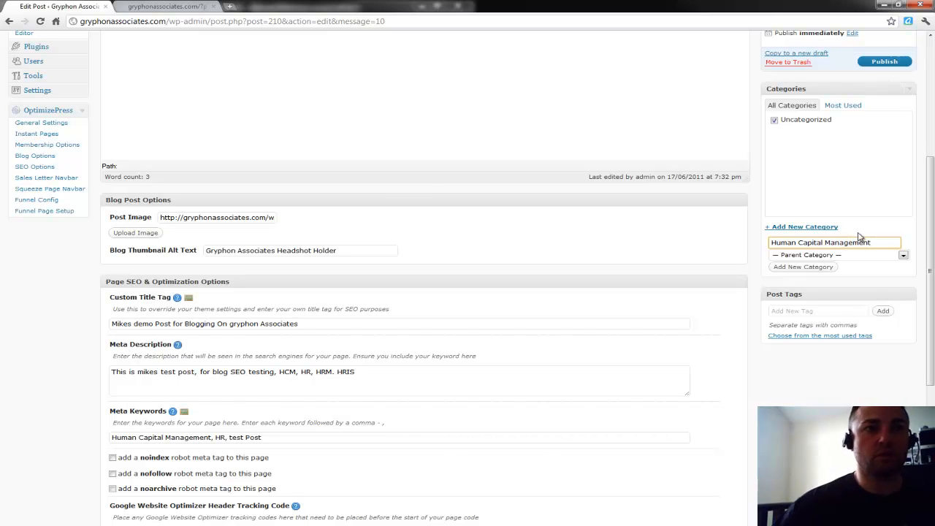
left_click(813, 268)
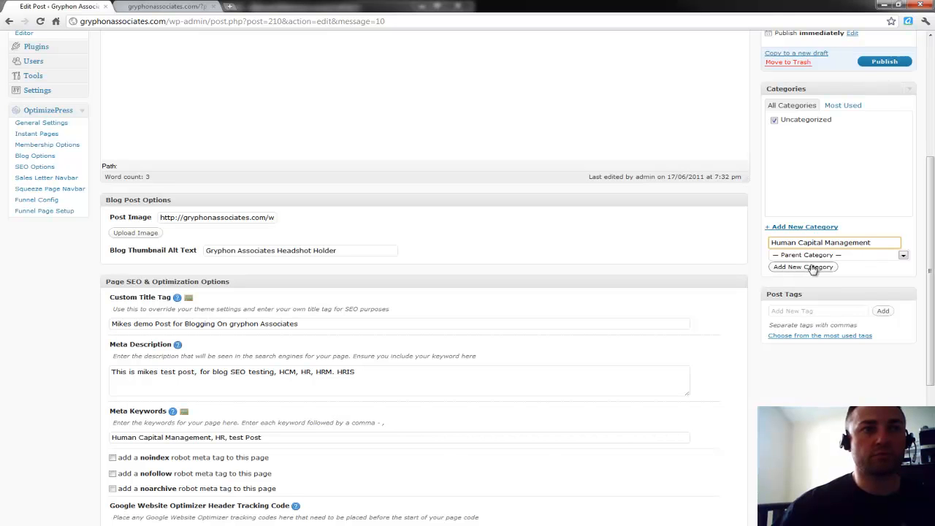
type("Human Resources")
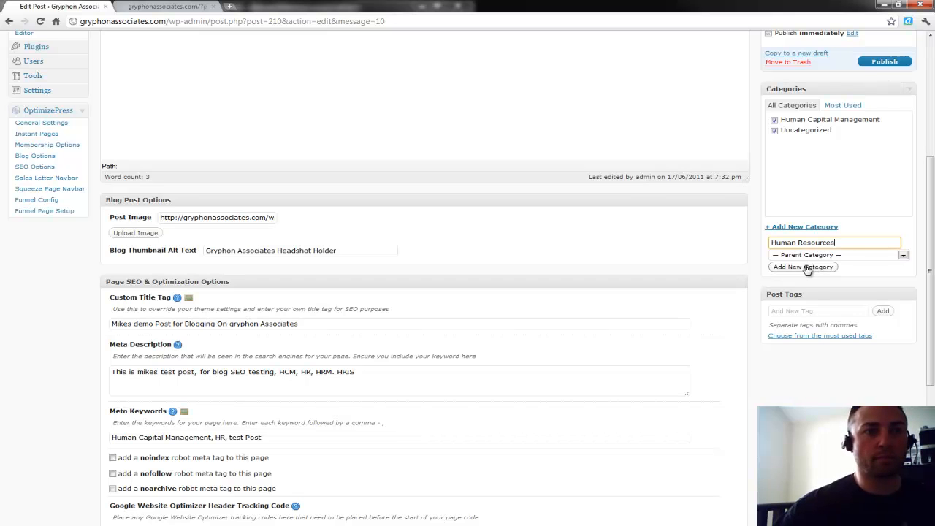
left_click(803, 267)
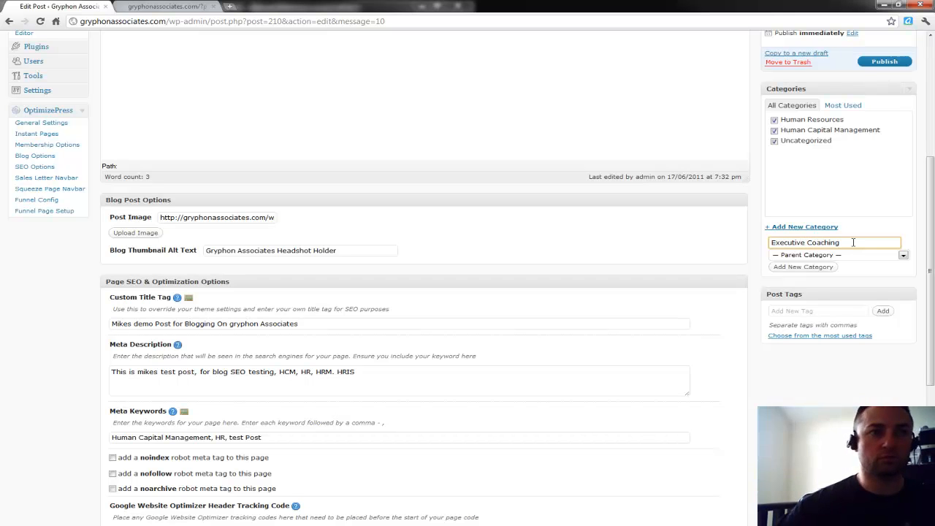
left_click(818, 268)
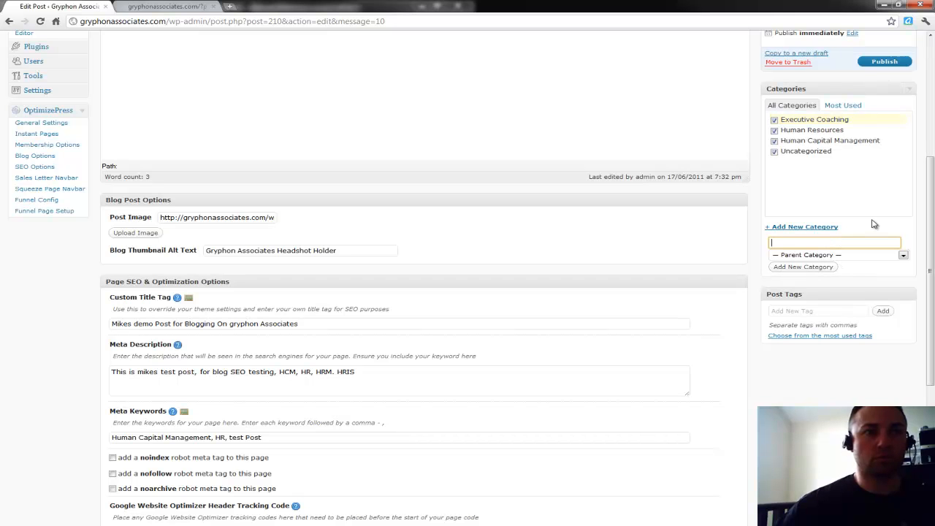
type("Life")
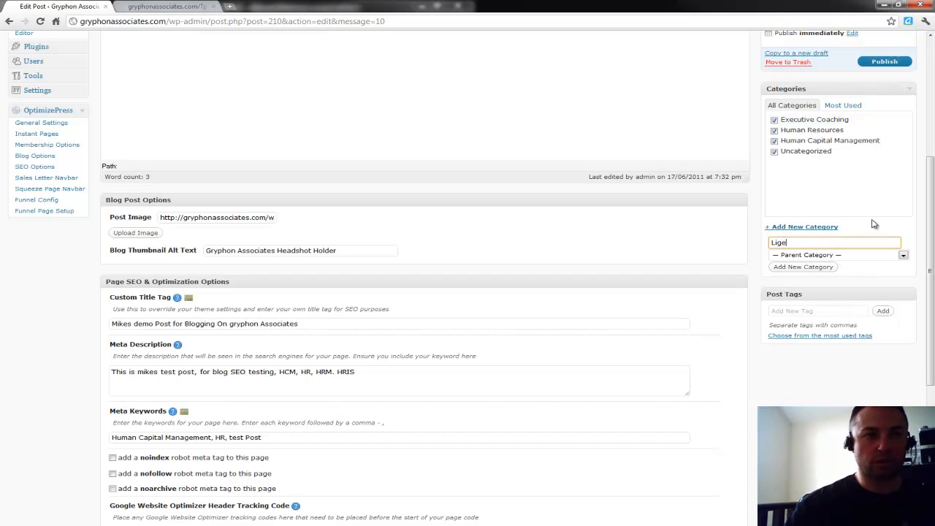
type(" Coaching")
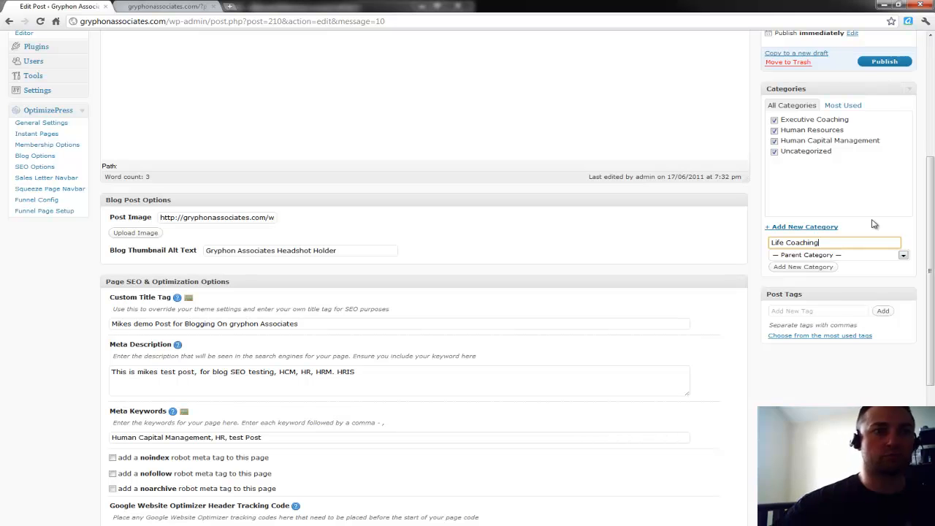
left_click(824, 268)
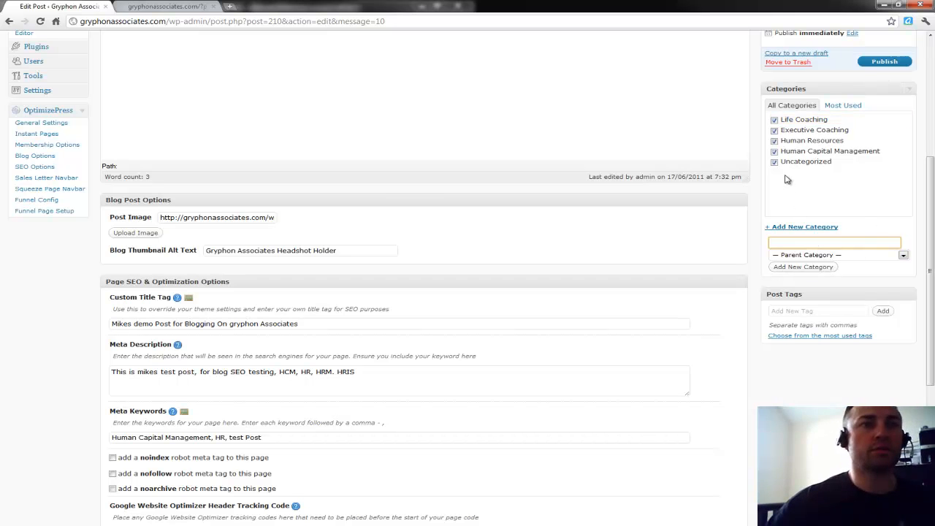
left_click(760, 212)
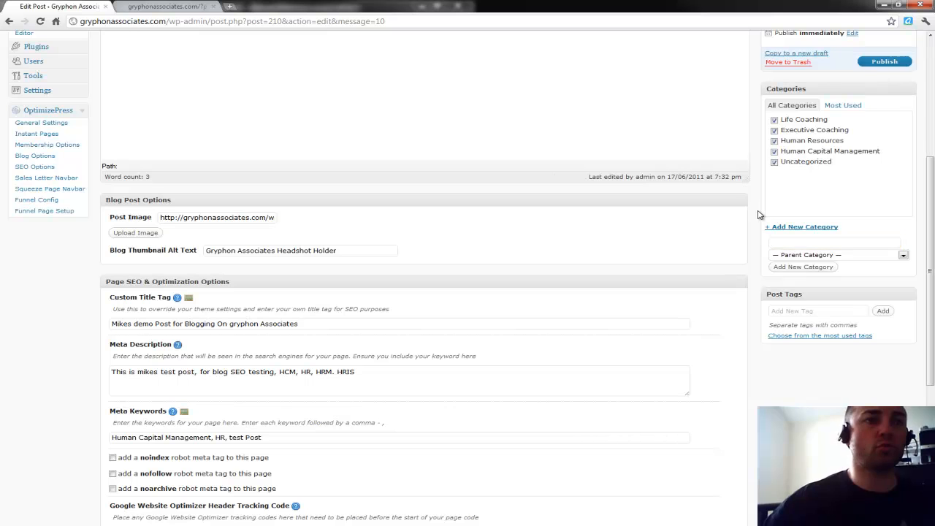
Uncheck Uncategorized and the other categories, leaving only Executive Coaching and Human Resources assigned.
left_click(774, 163)
left_click(775, 152)
left_click(775, 141)
left_click(774, 131)
left_click(774, 121)
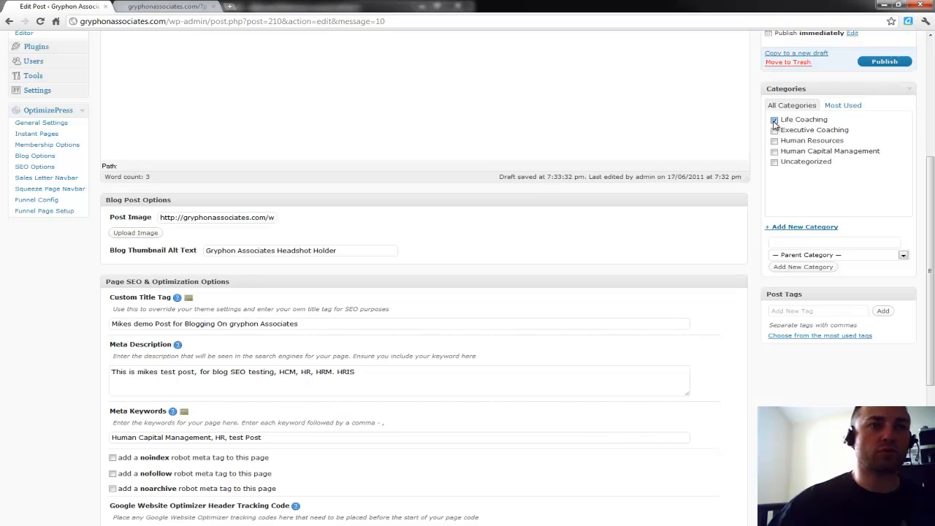
left_click(775, 131)
left_click(774, 142)
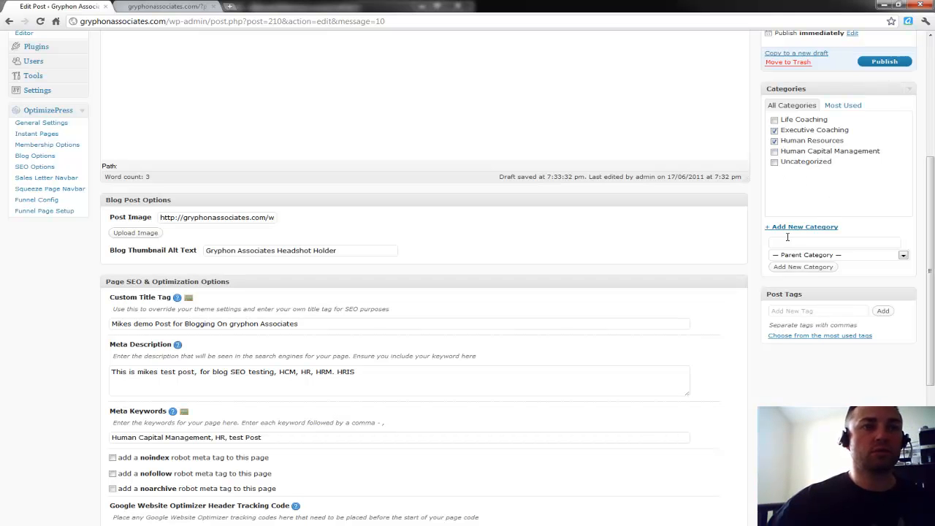
left_click_drag(760, 255, 764, 255)
scroll(762, 254, "down", 1)
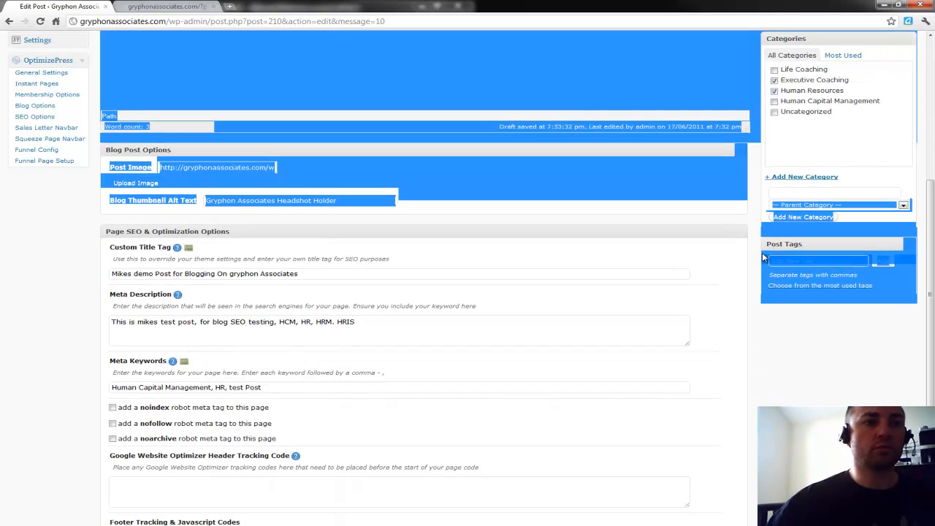
left_click(751, 260)
scroll(751, 263, "down", 2)
Enter HCM, HR, HRMS, HRIS, testing as Post Tags, fixing the HRMS/HRIS separator, and add them.
left_click(791, 160)
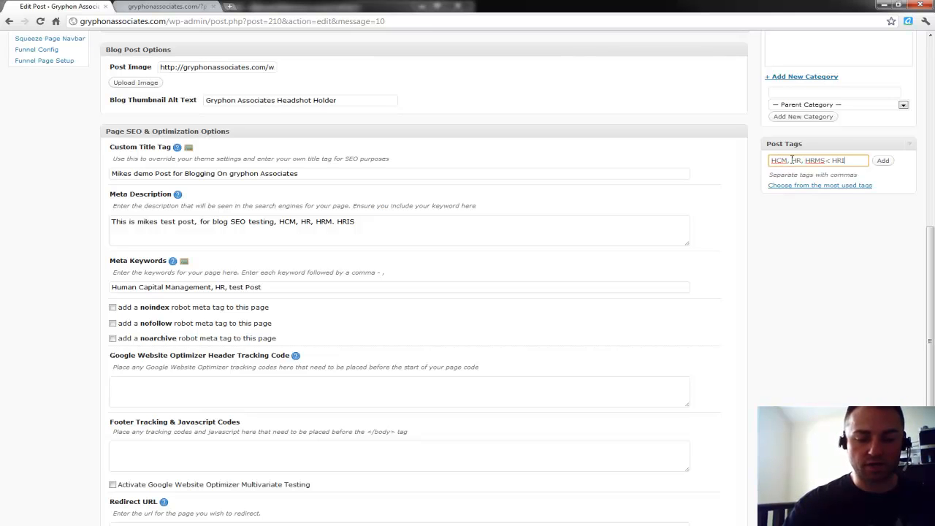
type("ting")
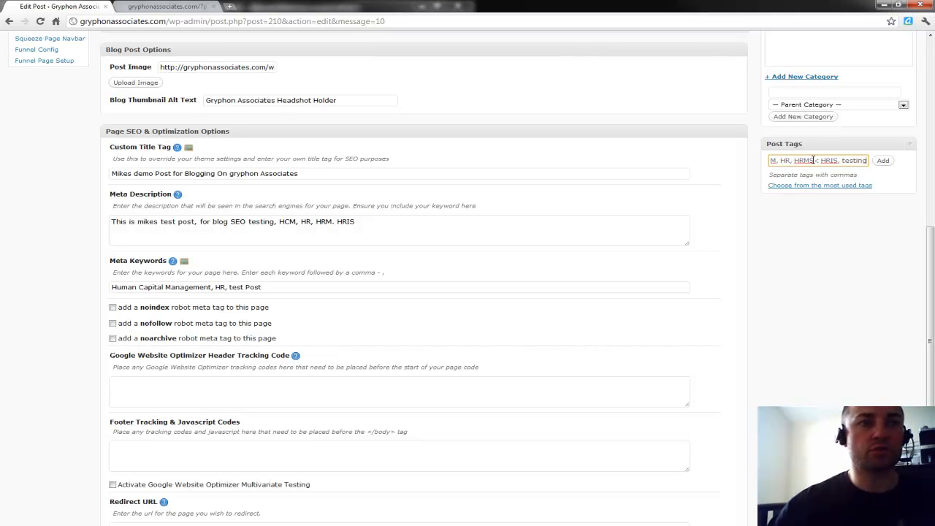
left_click(818, 160)
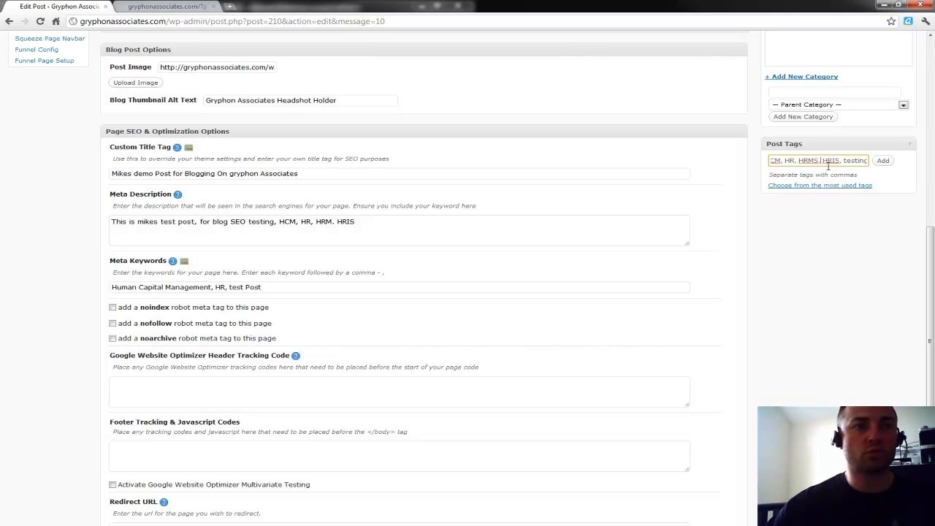
left_click(756, 187)
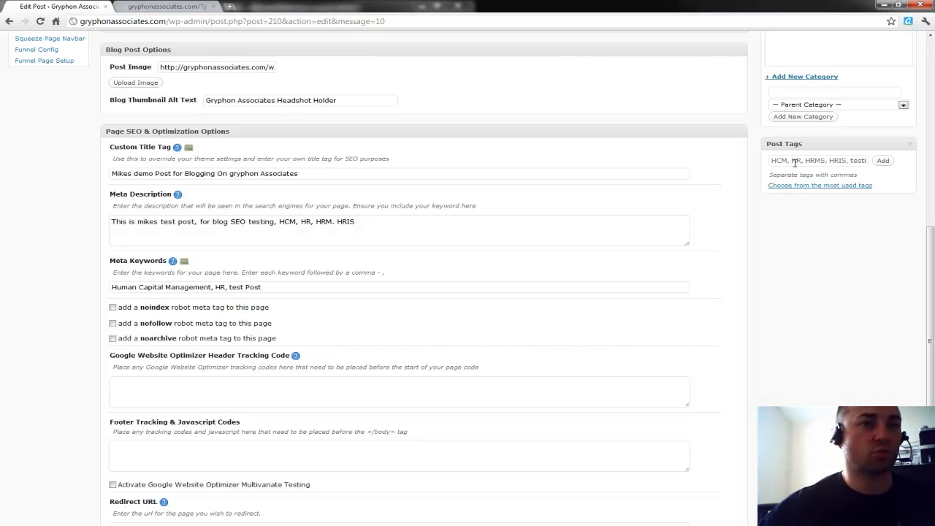
left_click(881, 161)
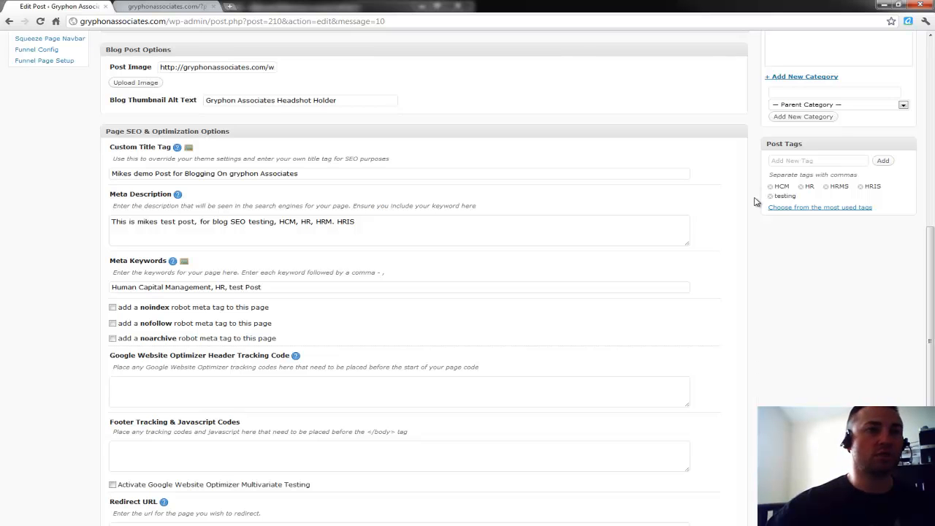
scroll(754, 193, "up", 3)
scroll(756, 203, "up", 6)
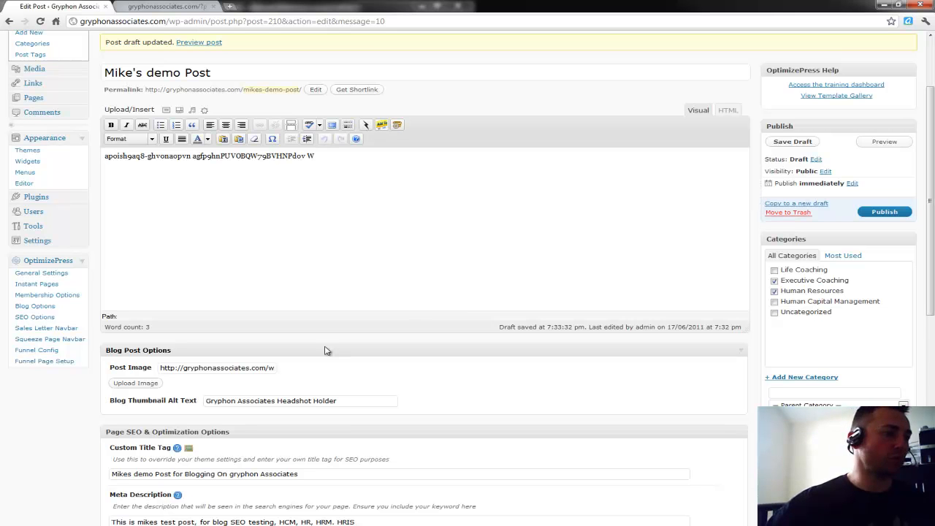
Clear the Post Image URL field and publish Mike's demo Post.
triple_click(197, 367)
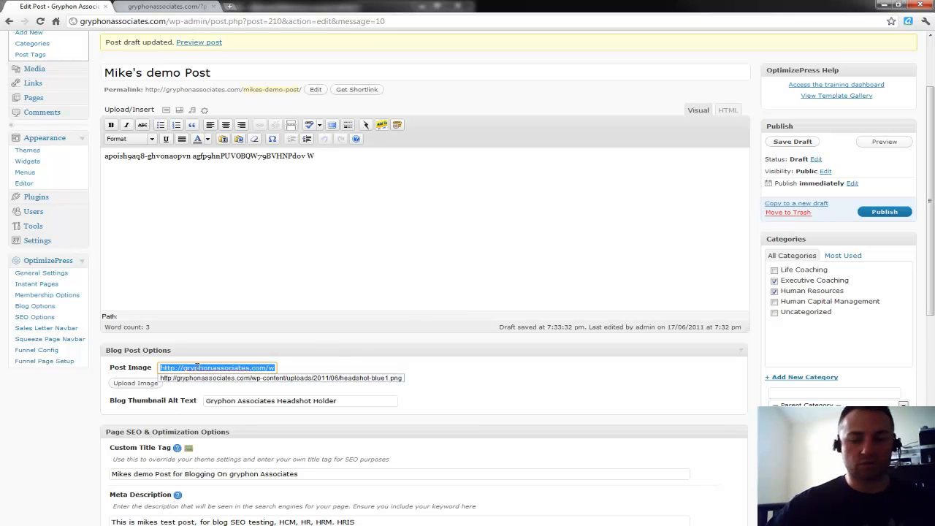
key("BackSpace")
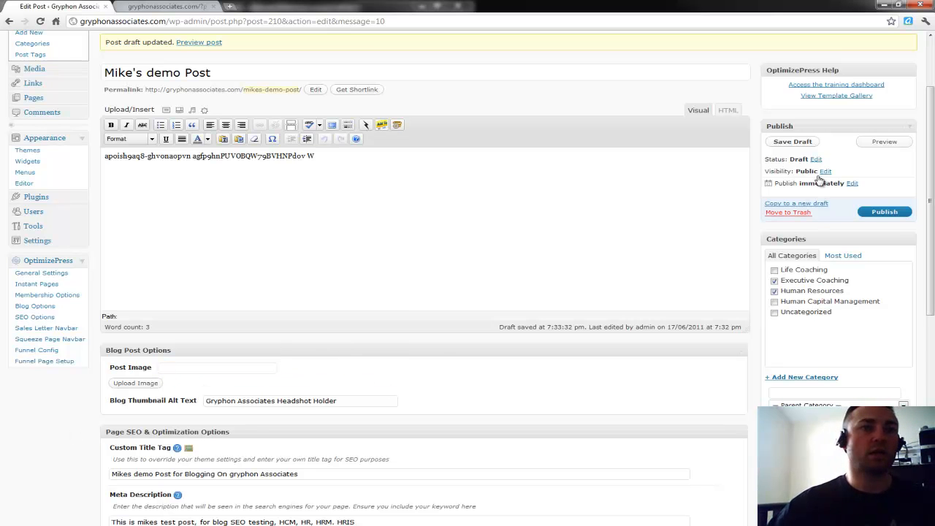
left_click(874, 214)
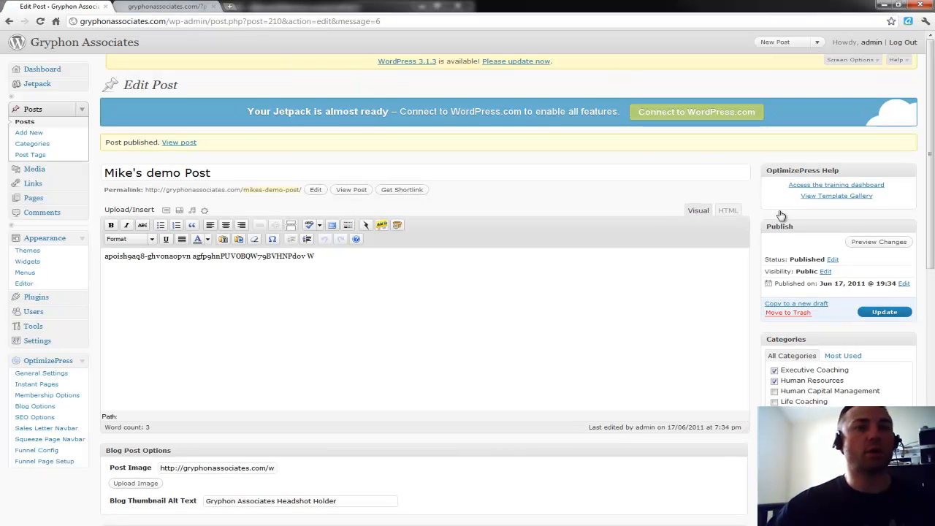
Close the old preview, view the published post on the live blog, then return to Edit Post.
left_click(217, 7)
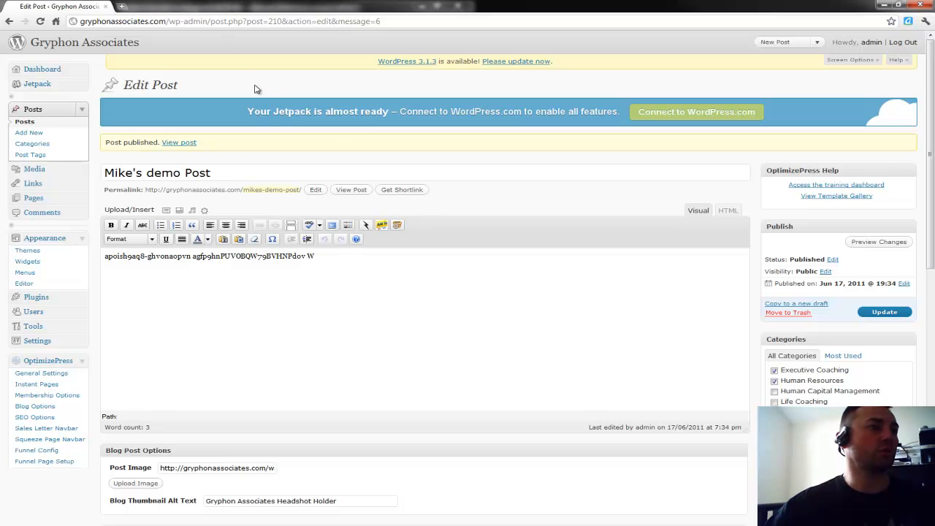
left_click(357, 191)
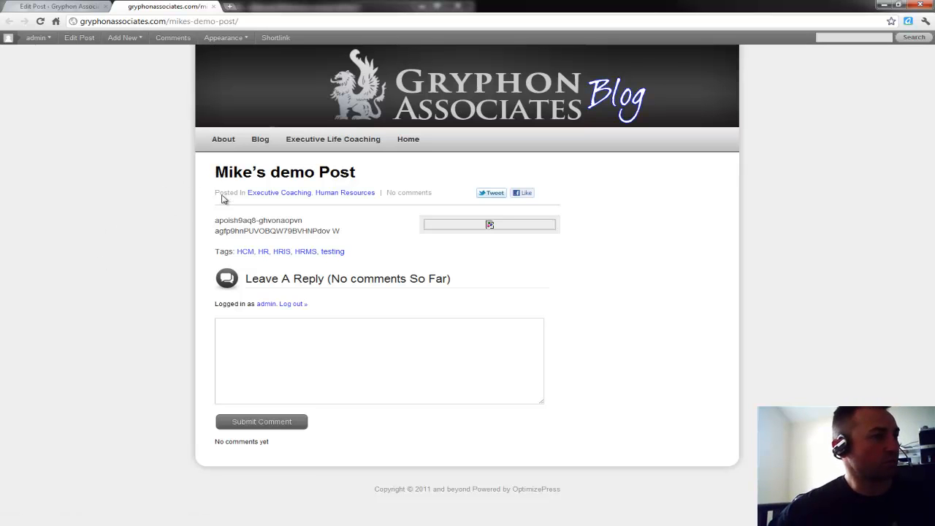
left_click(60, 7)
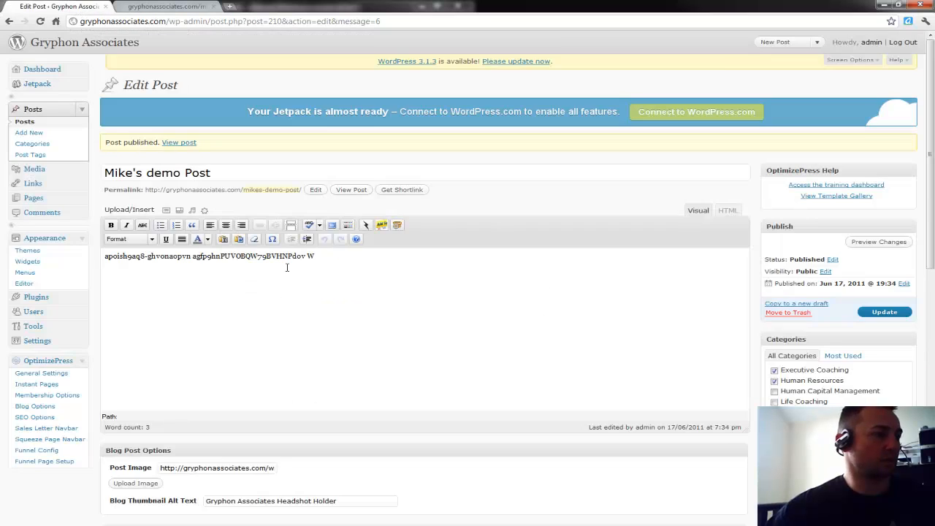
scroll(281, 345, "down", 3)
scroll(282, 345, "down", 2)
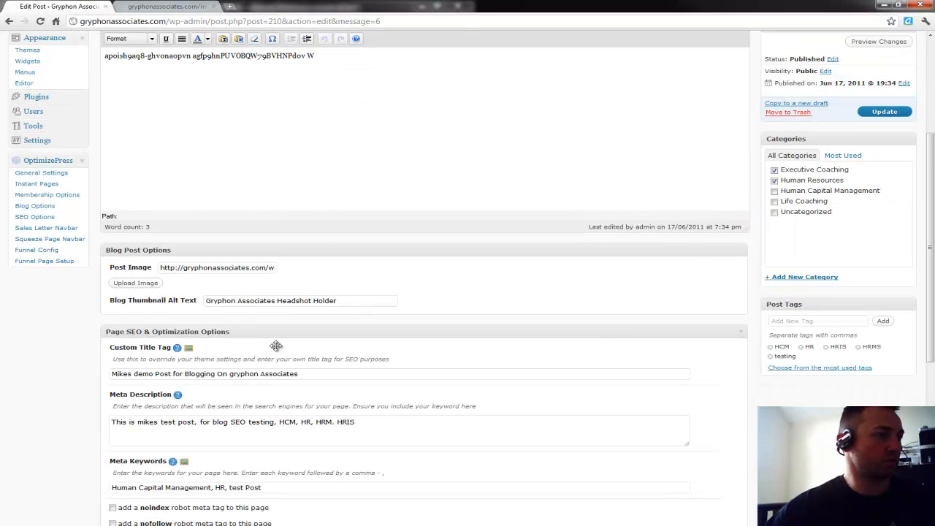
Empty the post image URL and Blog Thumbnail Alt Text, save the update, and show the live post.
double_click(233, 267)
key("ctrl+a")
key("BackSpace")
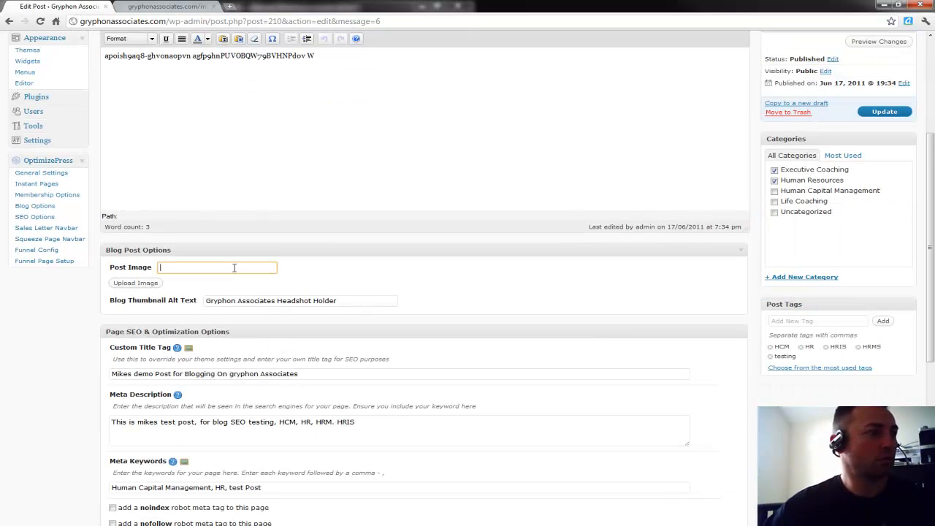
triple_click(259, 299)
key("BackSpace")
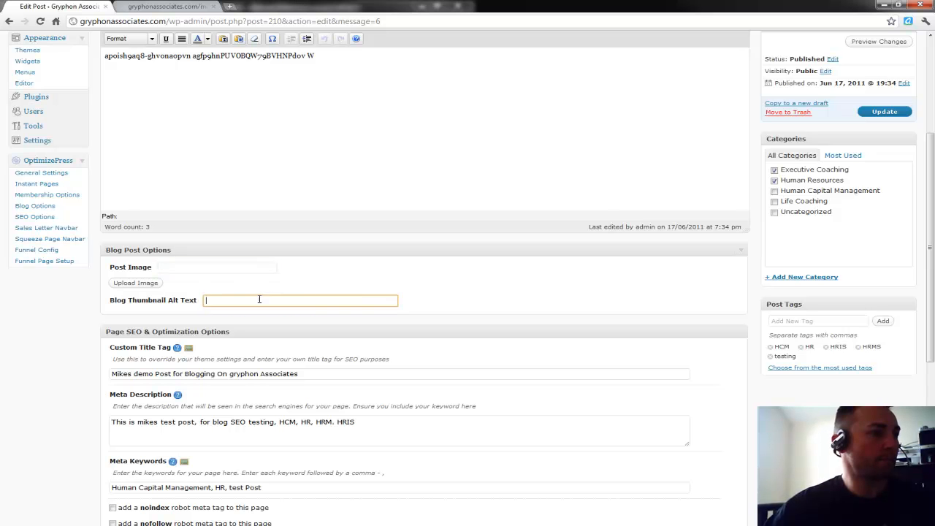
left_click(429, 305)
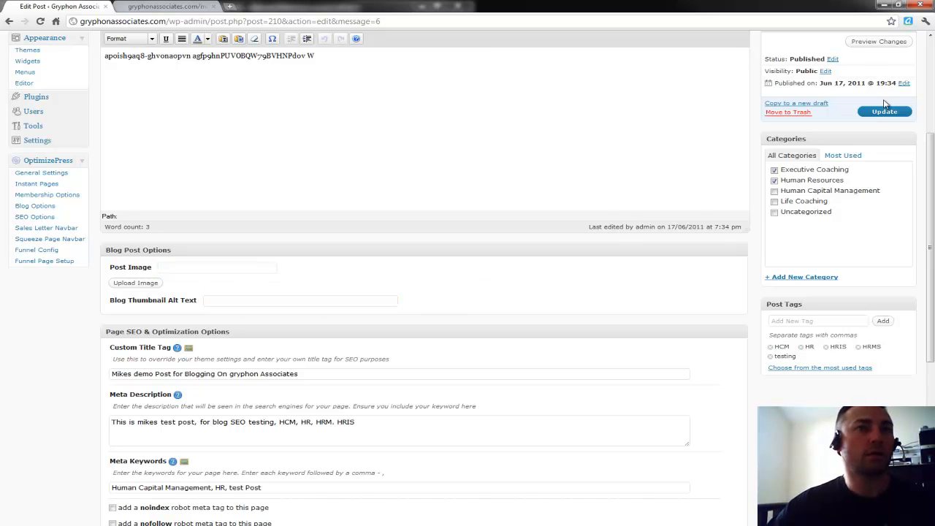
left_click(884, 111)
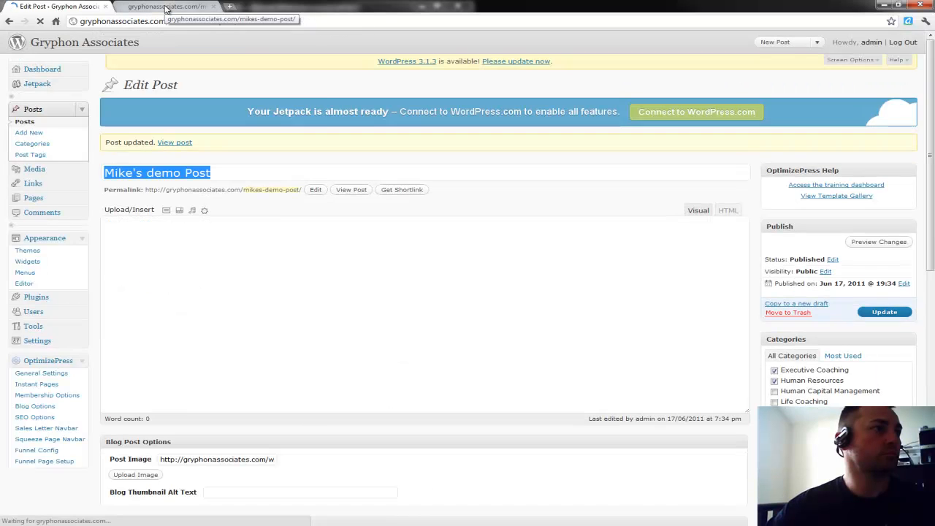
left_click(168, 8)
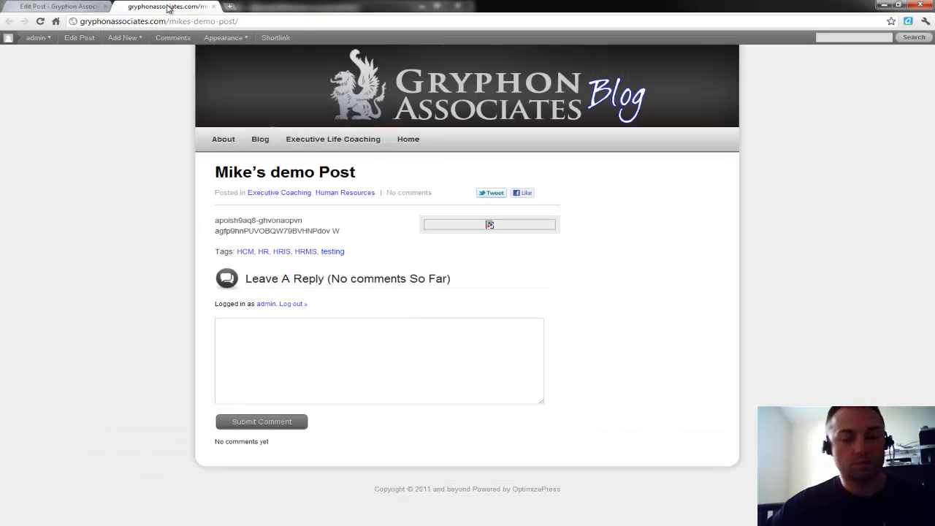
Reload the live post to check the update, highlight some body text, then close the live post.
key("F5")
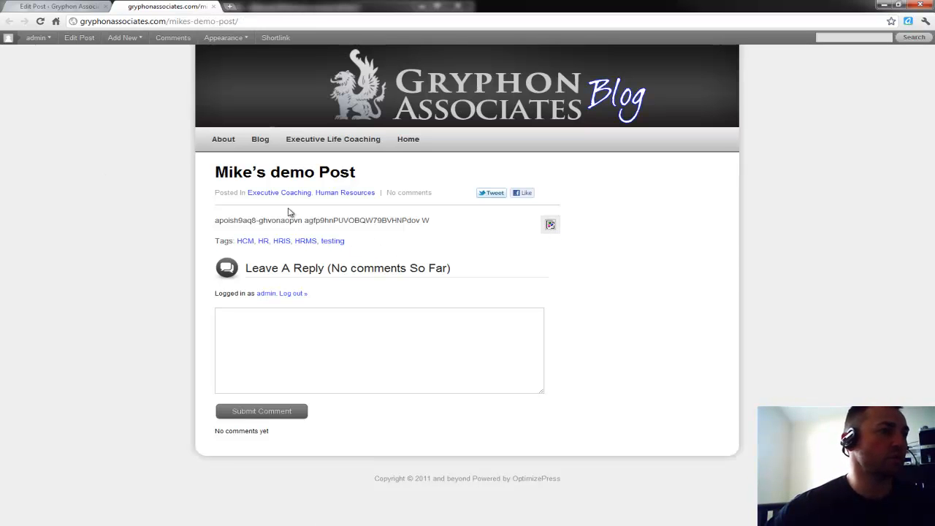
left_click_drag(268, 220, 320, 219)
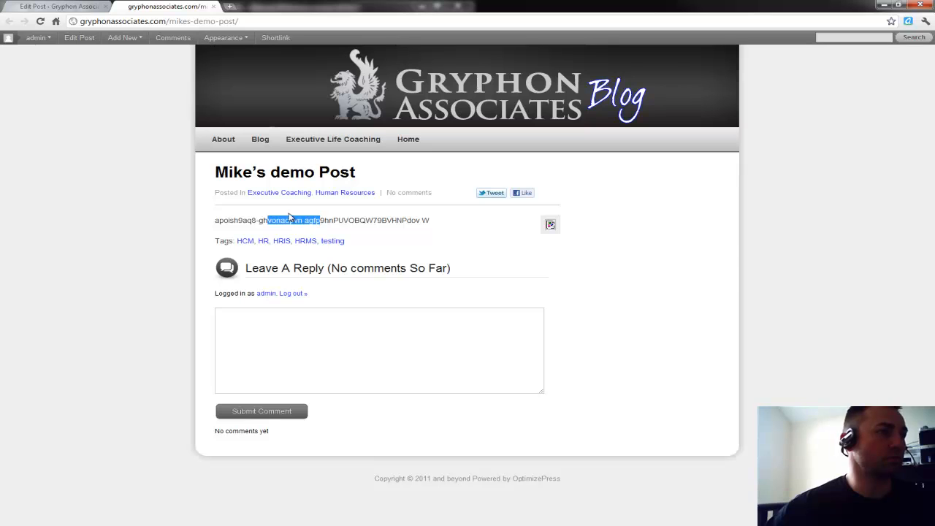
left_click(263, 143)
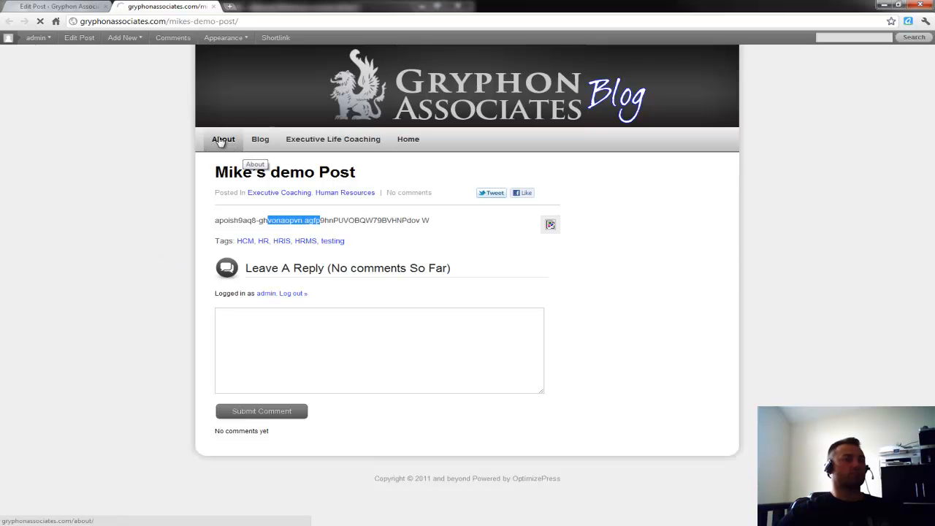
left_click(214, 6)
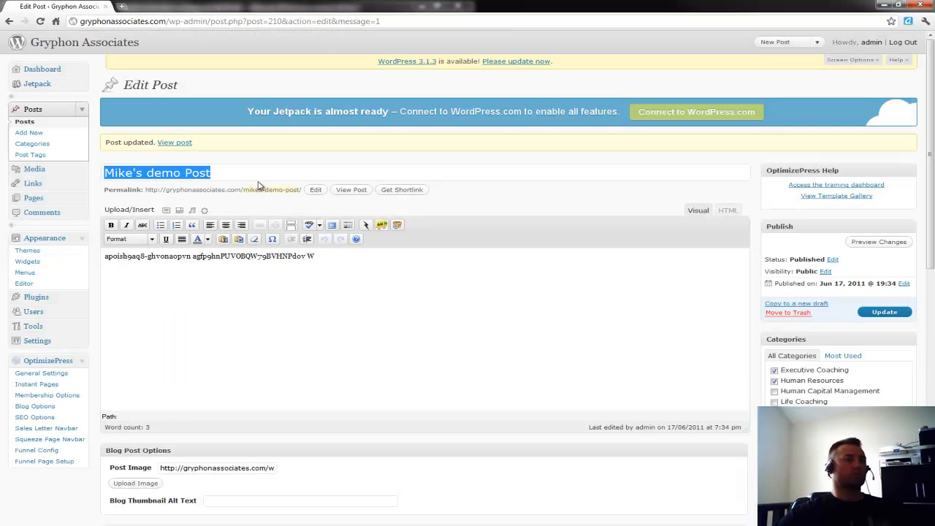
View the published post, then go to the Blog listing with Mike's demo Post on top.
left_click(380, 201)
left_click(351, 190)
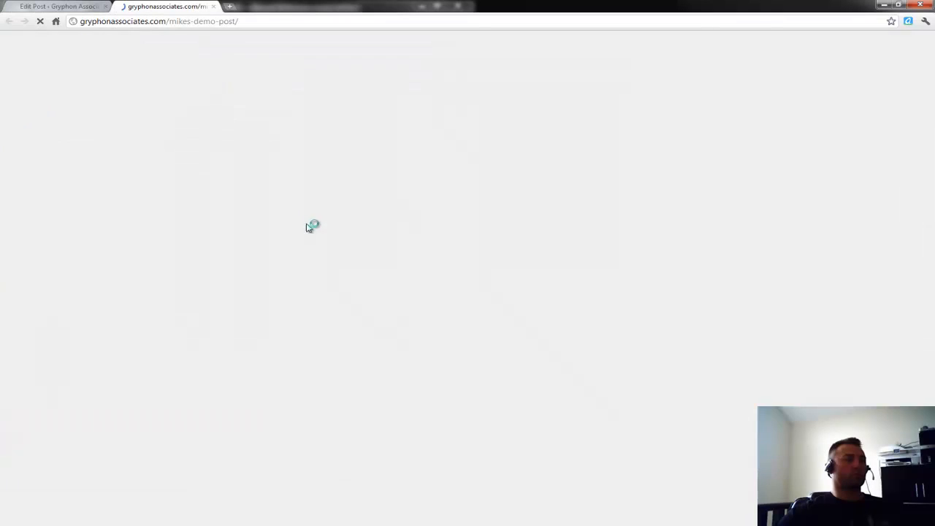
left_click(260, 140)
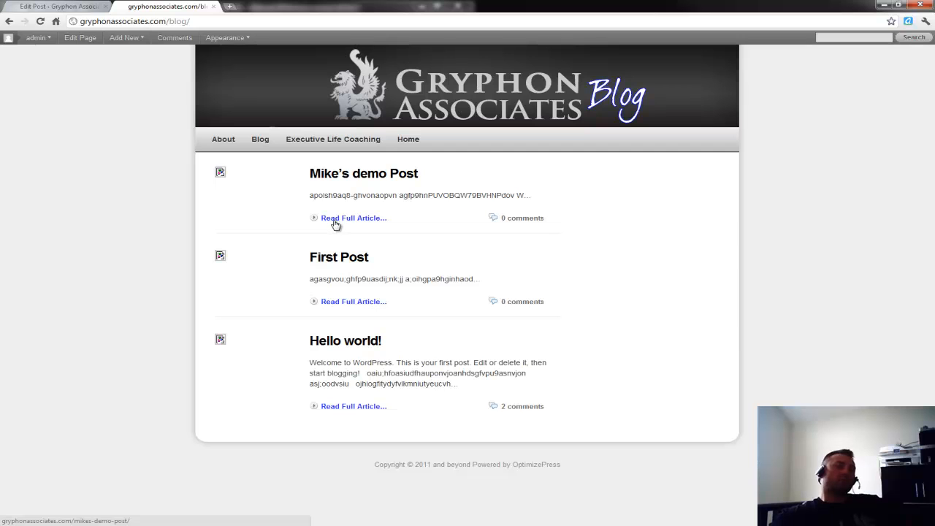
Visit the live site's Home page, then scroll through the About page.
left_click(409, 145)
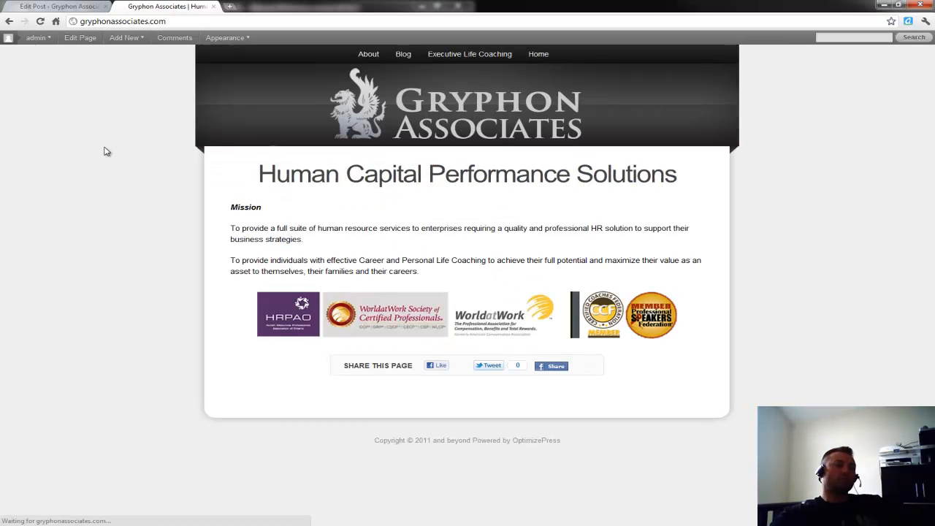
left_click(368, 56)
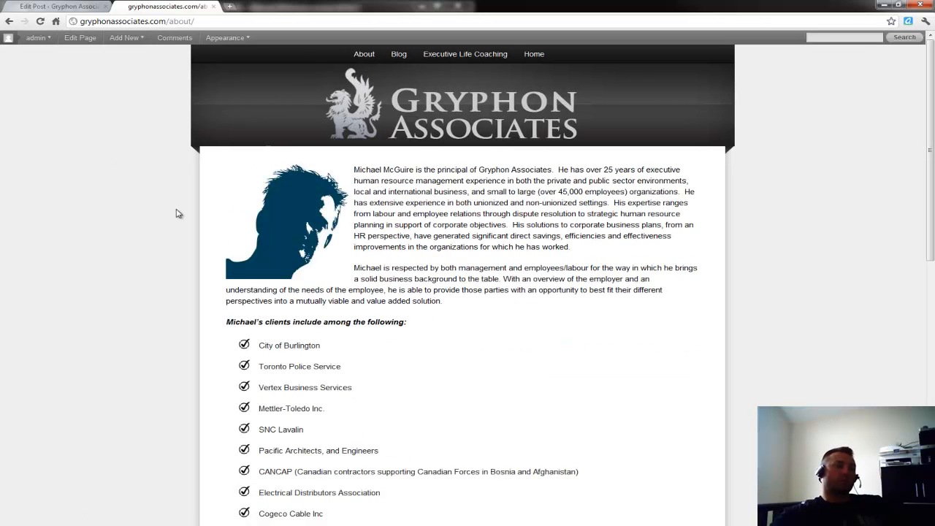
scroll(183, 246, "down", 3)
scroll(183, 246, "up", 4)
scroll(184, 246, "down", 9)
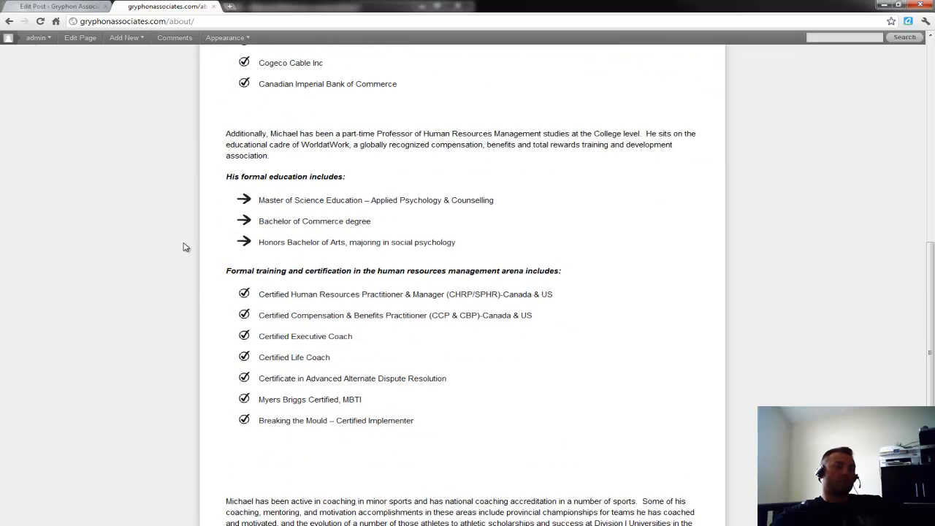
scroll(183, 246, "up", 10)
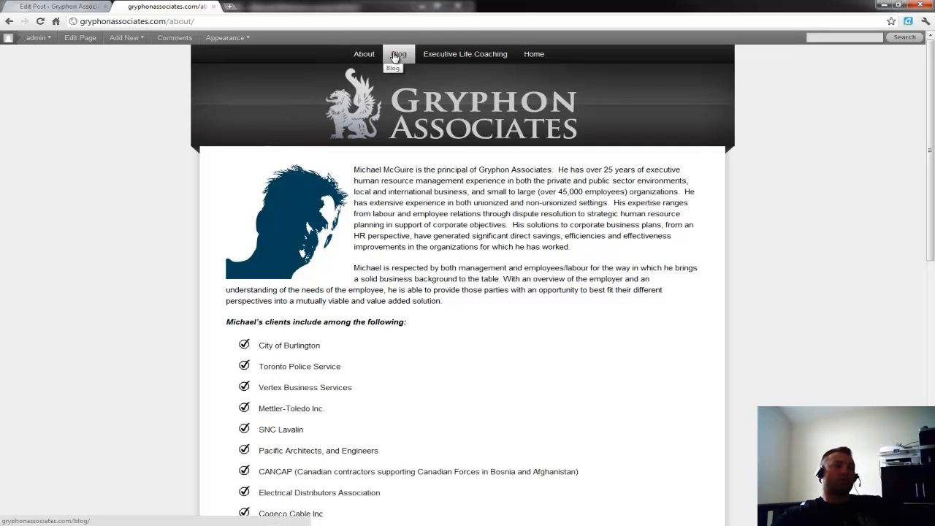
Browse the Executive & Life Coaching and Executive Coaching pages, then return to editing Mike's demo Post.
mouse_move(430, 58)
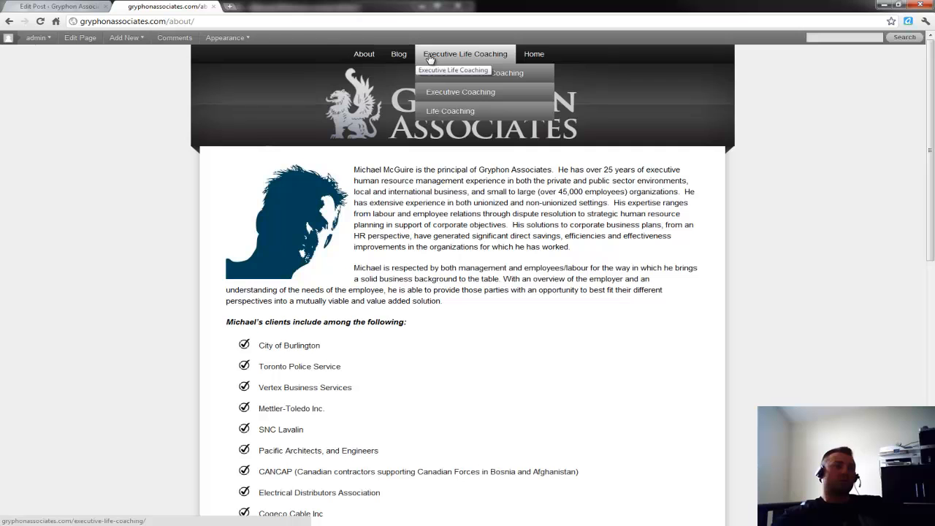
left_click(430, 56)
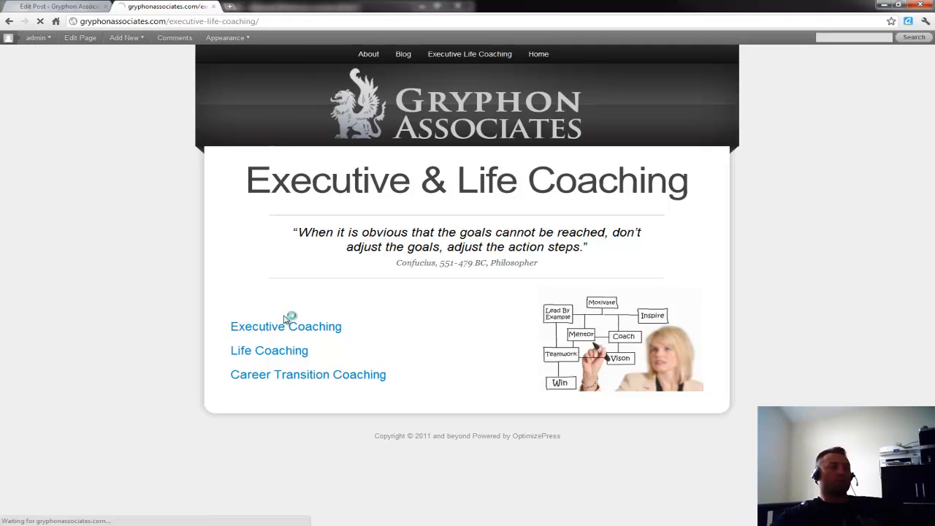
left_click(282, 325)
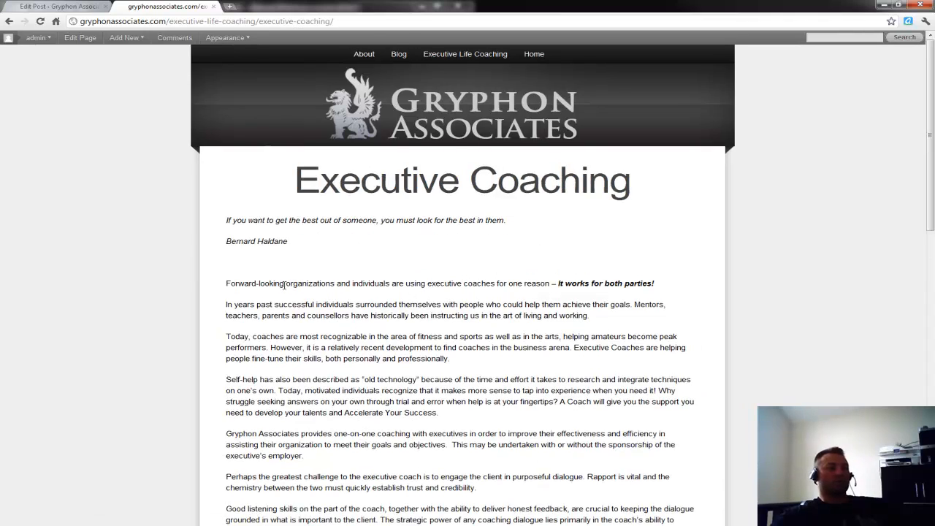
scroll(300, 293, "down", 9)
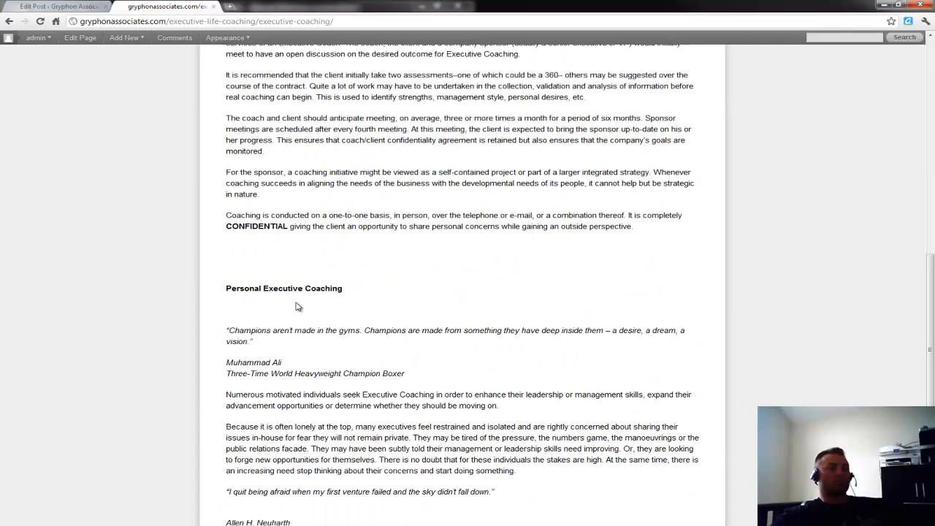
scroll(297, 303, "down", 3)
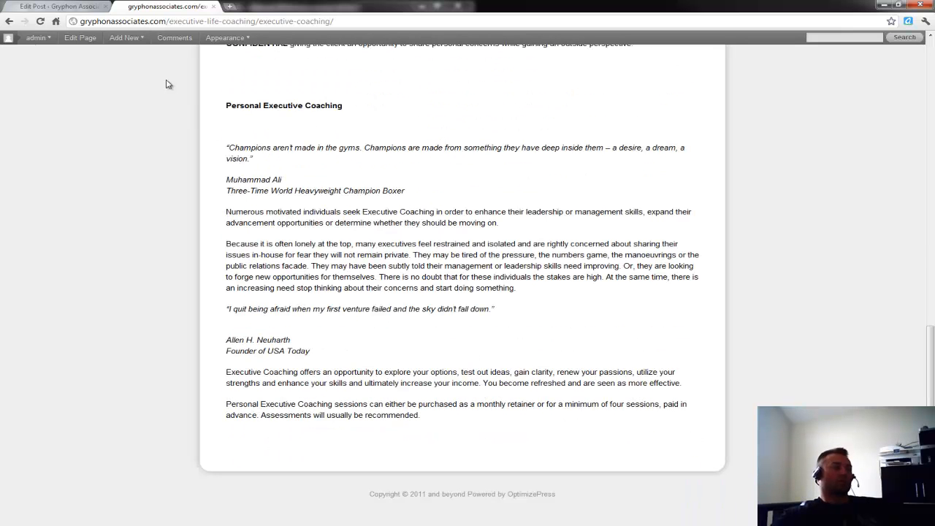
key("alt+Left")
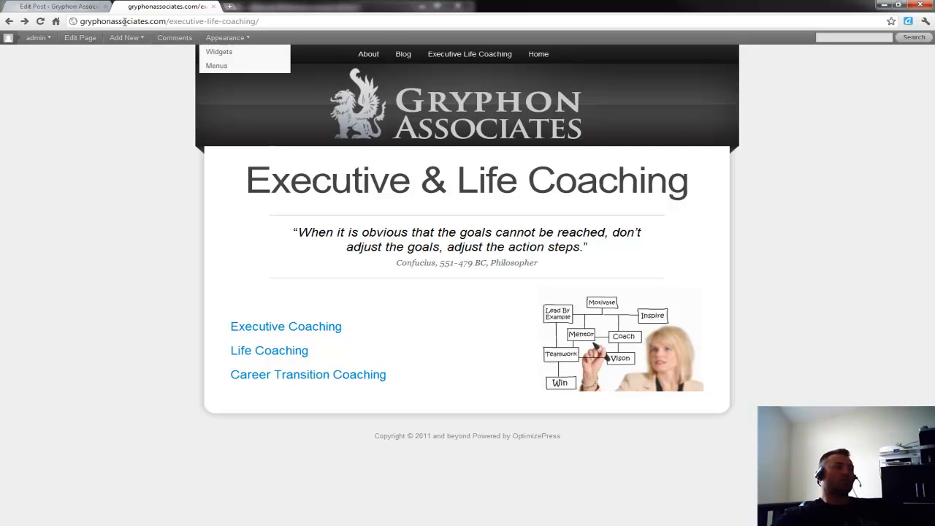
left_click(91, 7)
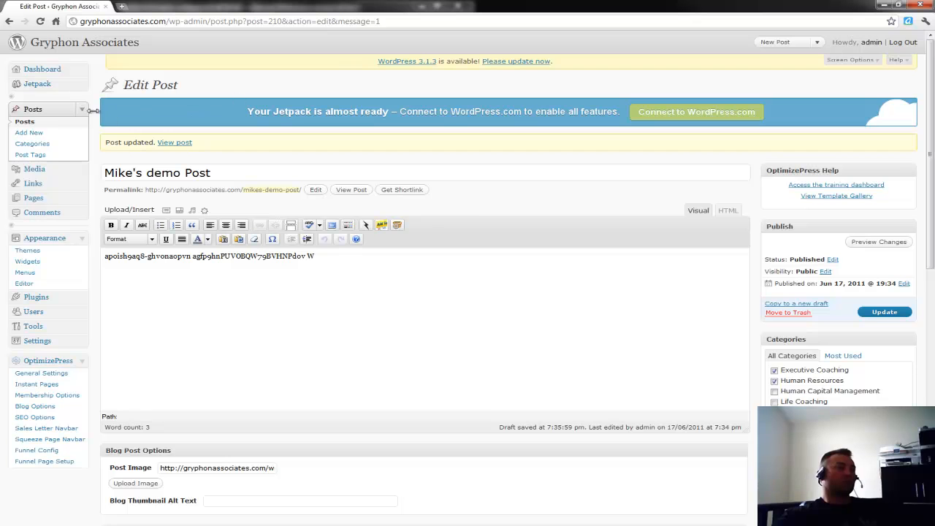
Go to the admin Dashboard, then open All Posts with Mike's demo Post listed at the top.
left_click(42, 73)
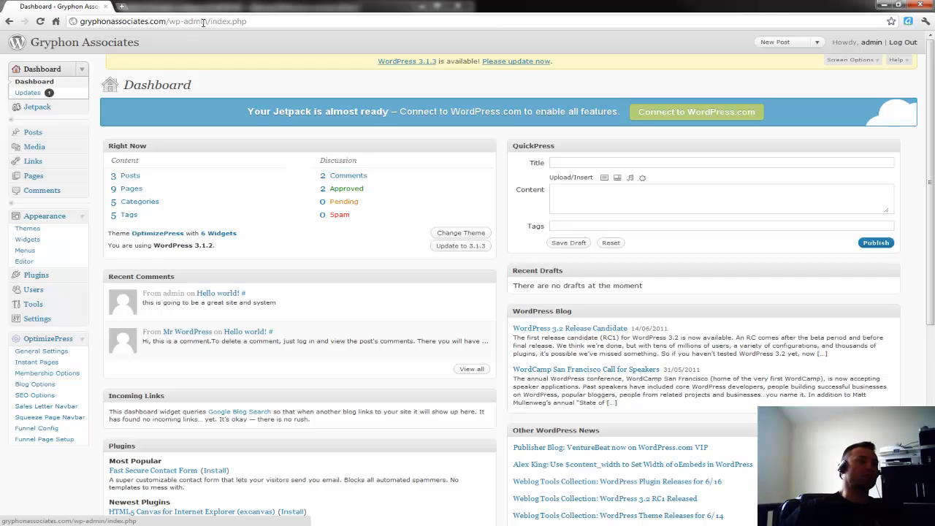
left_click_drag(207, 22, 255, 24)
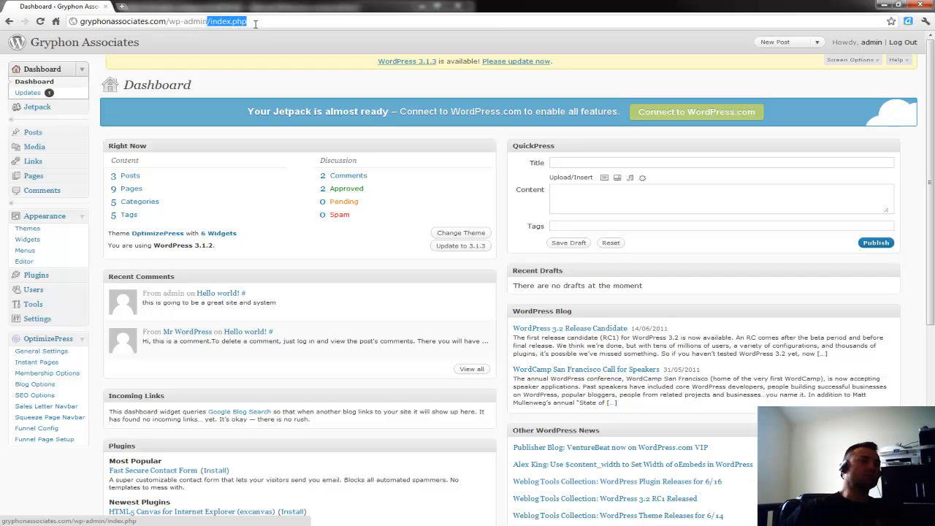
left_click(193, 20)
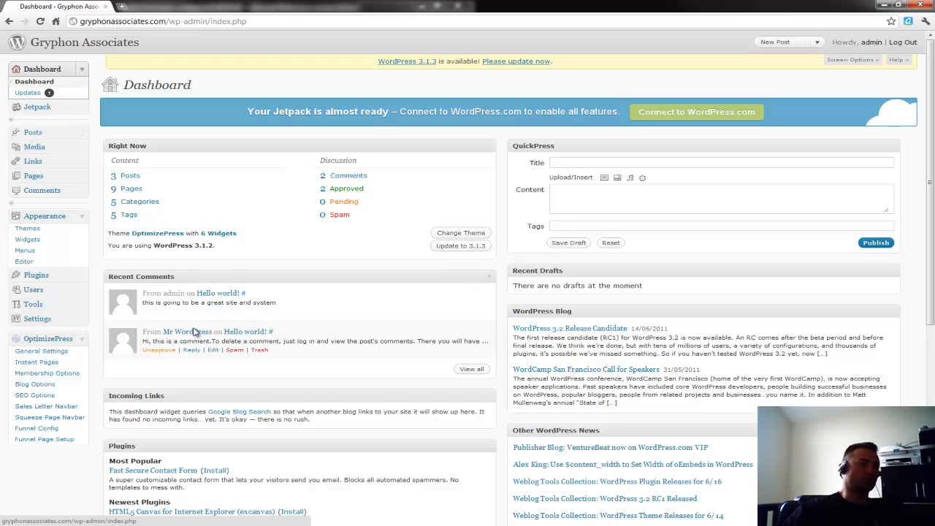
left_click(33, 135)
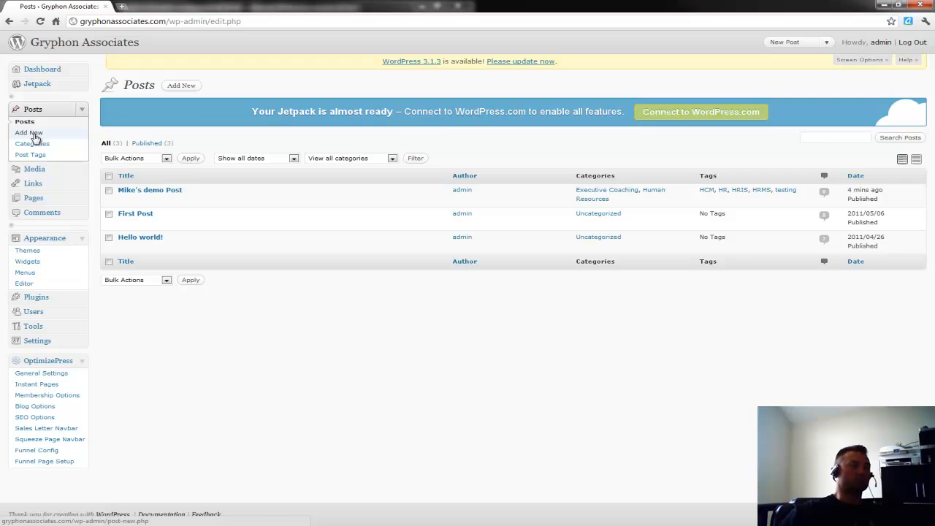
Open Posts > Add New for a blank post editor.
left_click(33, 136)
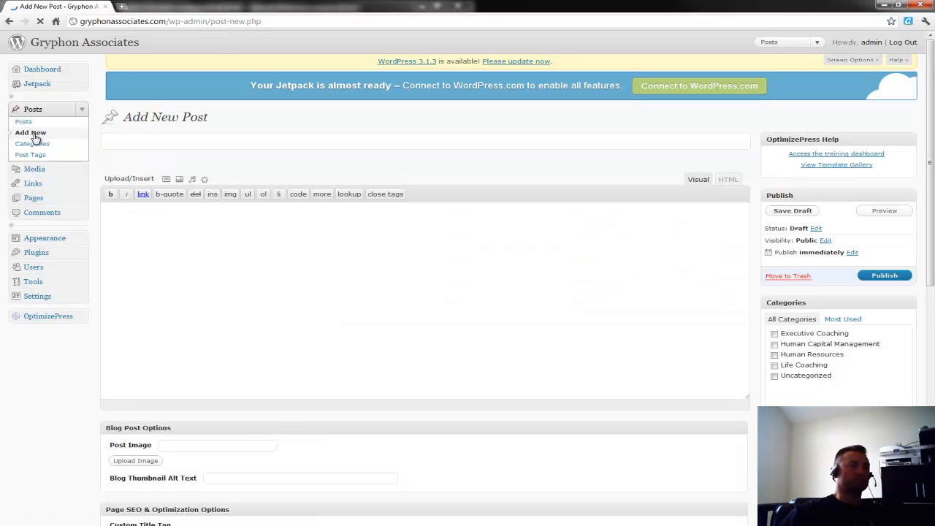